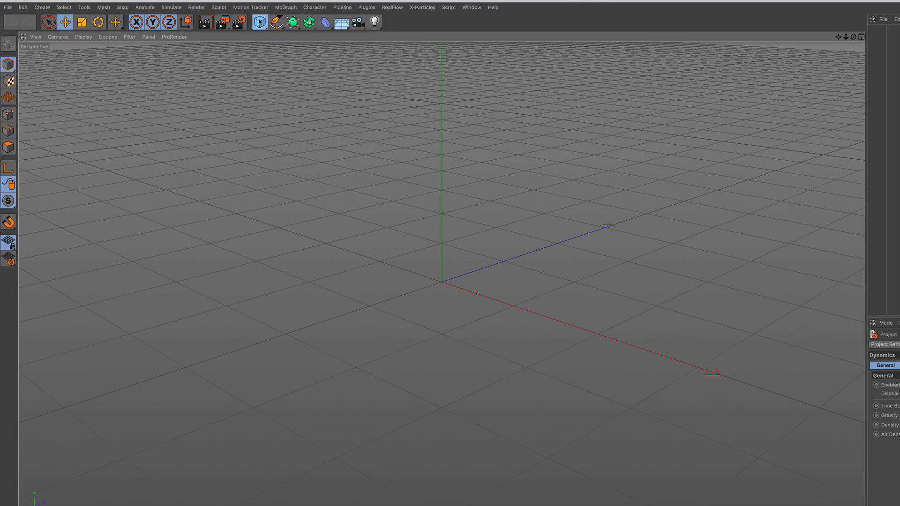
# - Add a sphere primitive to the scene
pyautogui.click(201, 31)
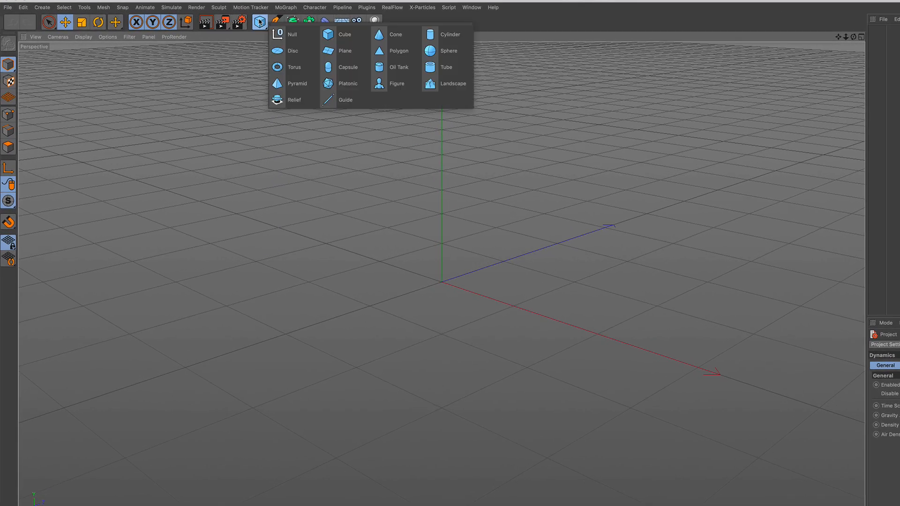
pyautogui.click(444, 52)
pyautogui.scroll(3, 458, 252)
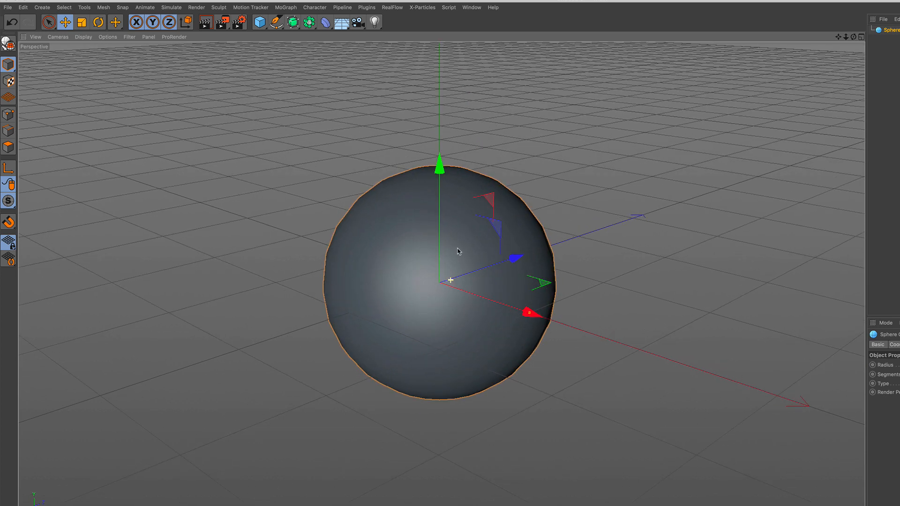
# - Display the viewport objects shaded with wireframe lines and set the sphere's segments to 36
pyautogui.click(85, 37)
pyautogui.click(115, 61)
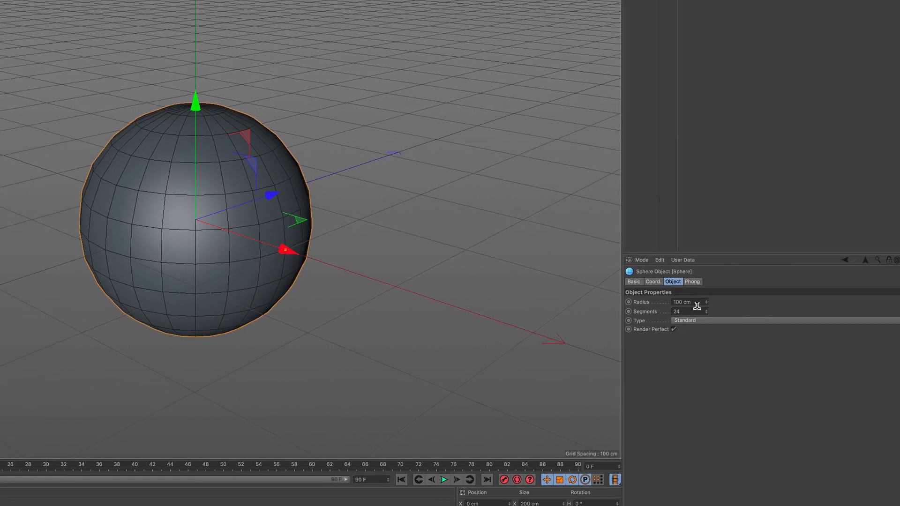
pyautogui.doubleClick(676, 311)
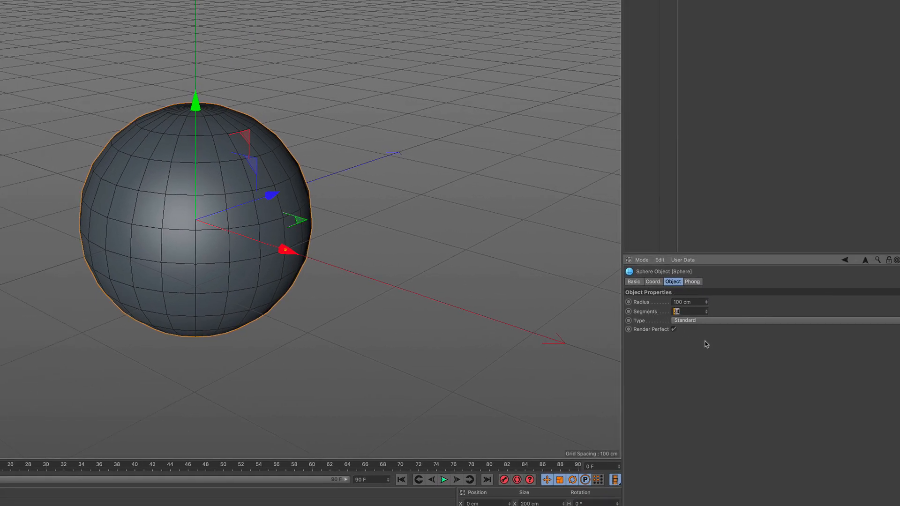
pyautogui.press('Return')
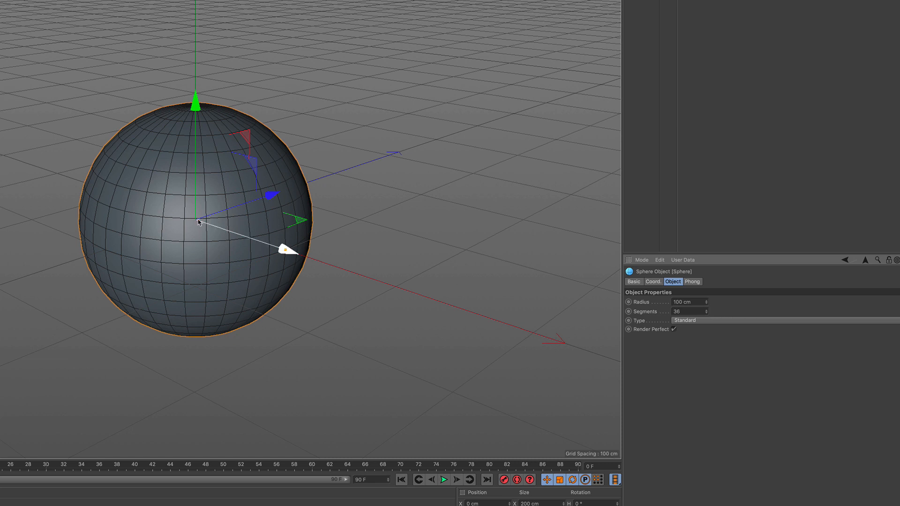
# - Create a MoGraph Cloner and make the sphere its child
pyautogui.click(89, 6)
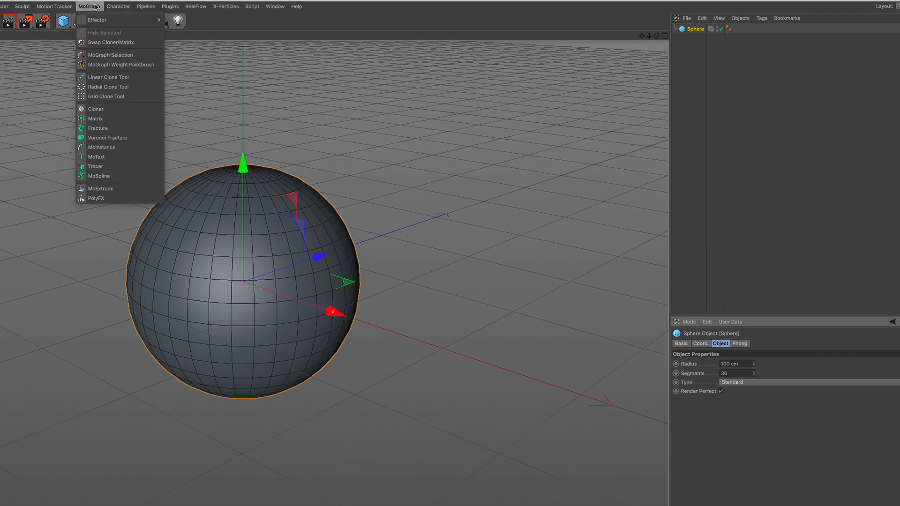
pyautogui.click(112, 110)
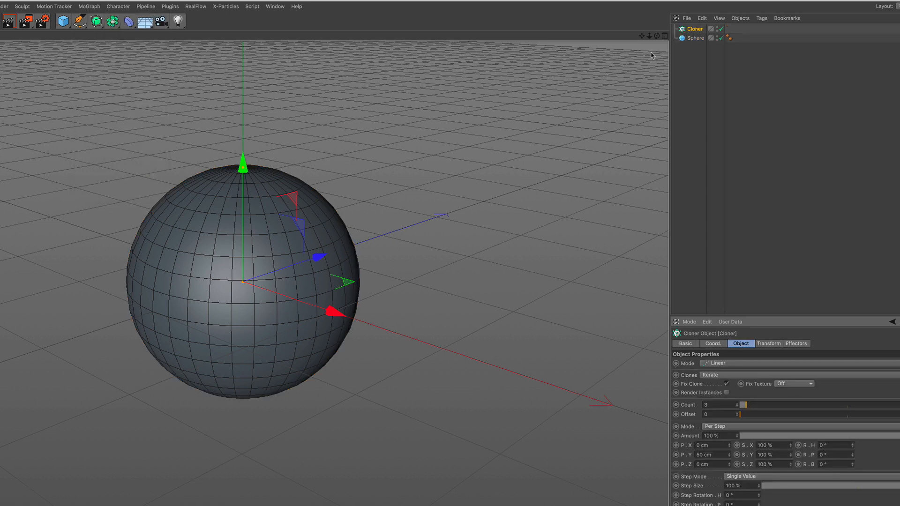
pyautogui.moveTo(694, 38); pyautogui.dragTo(692, 31)
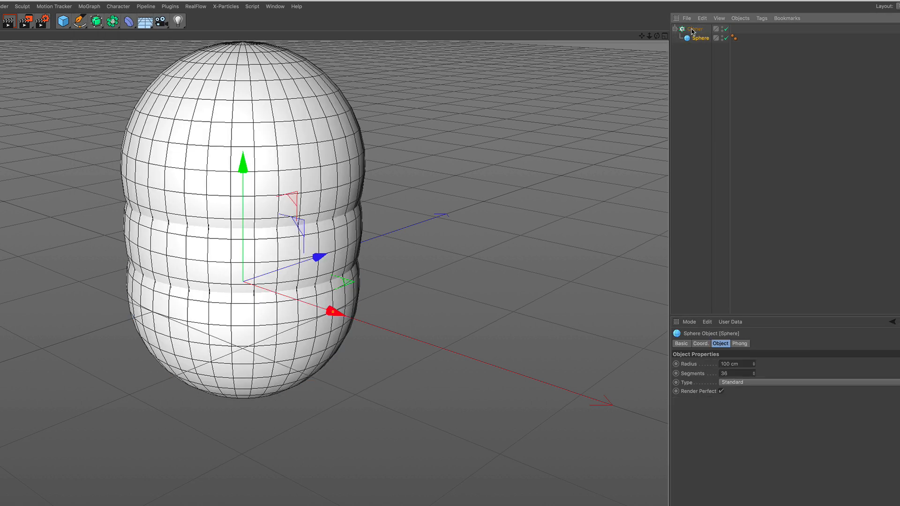
# - Set the Cloner's mode to Grid Array with a count of 5 × 5 × 5
pyautogui.click(691, 31)
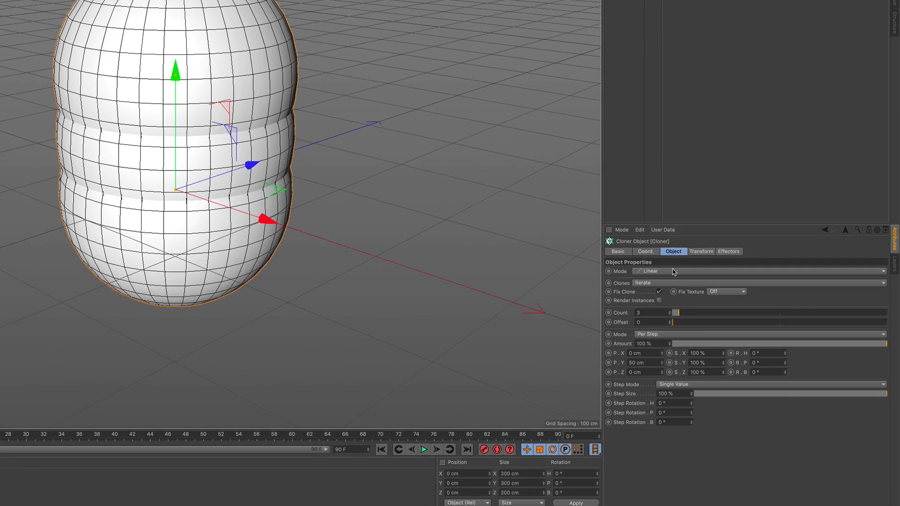
pyautogui.click(671, 271)
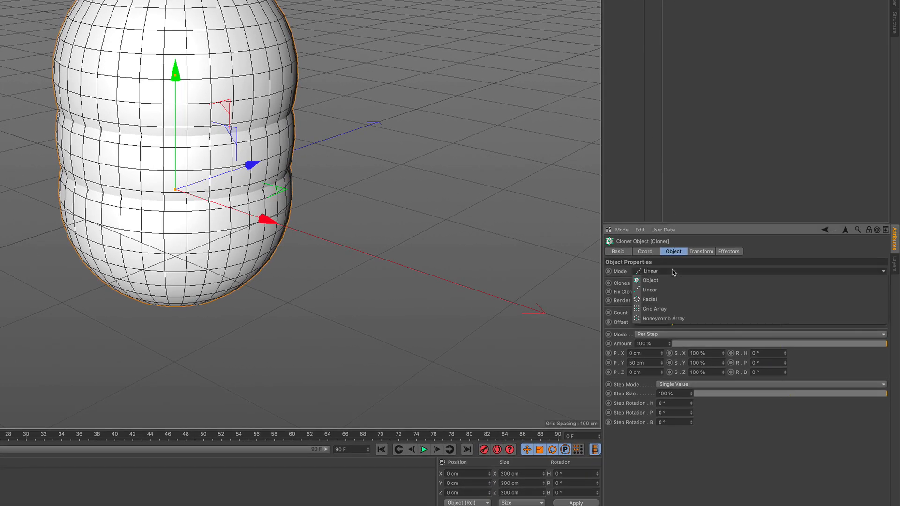
pyautogui.click(674, 305)
pyautogui.click(642, 312)
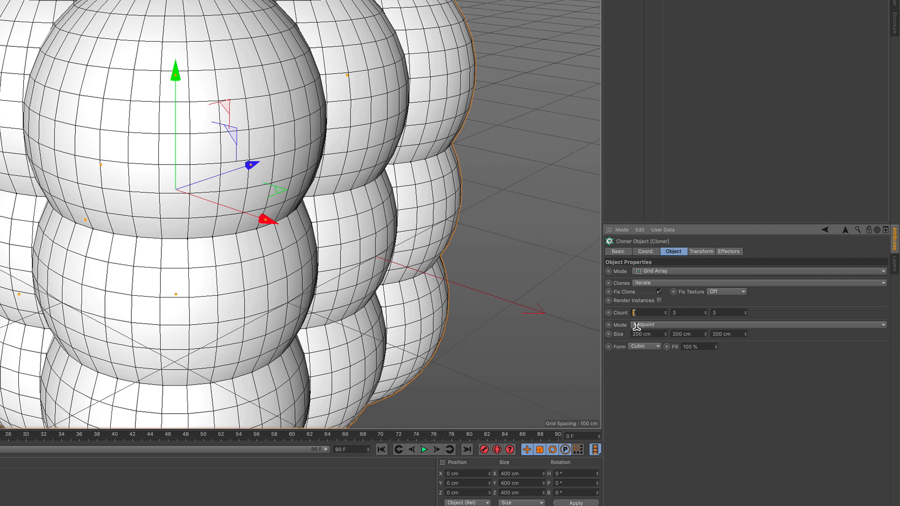
pyautogui.write('5')
pyautogui.click(688, 313)
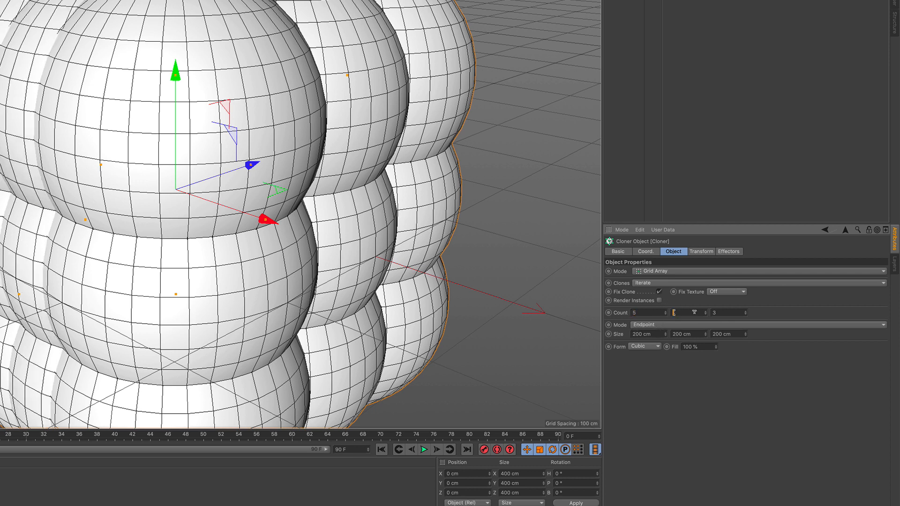
pyautogui.write('5')
pyautogui.press('Return')
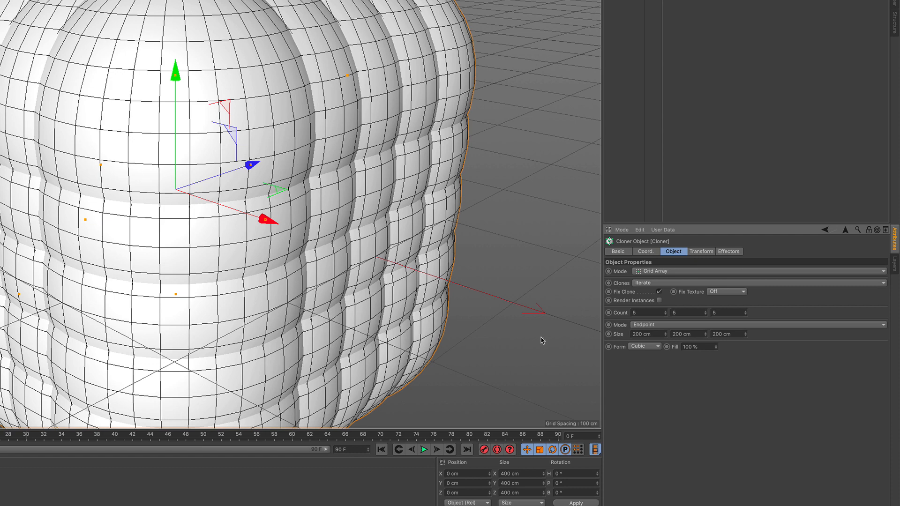
# - Set the Cloner's grid size to 20 cm in all three directions
pyautogui.scroll(-3, 218, 242)
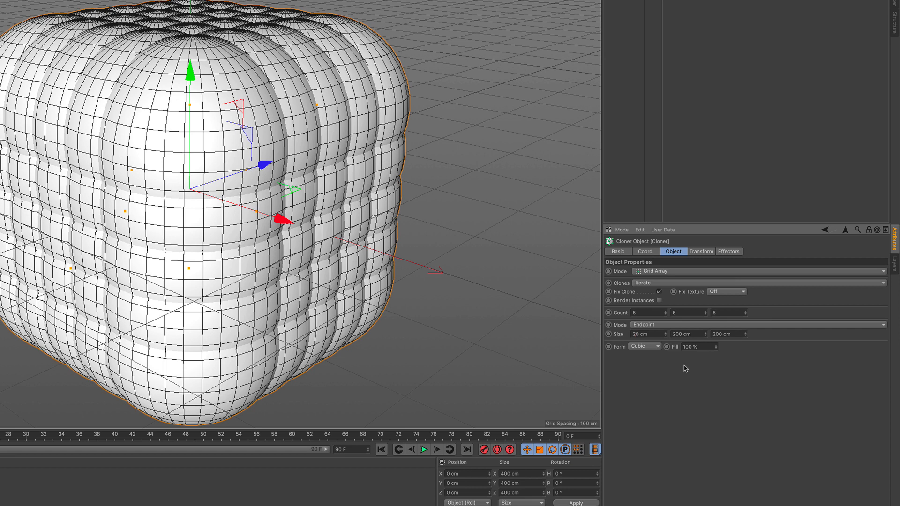
pyautogui.press('Return')
pyautogui.doubleClick(721, 333)
pyautogui.write('20')
pyautogui.press('Return')
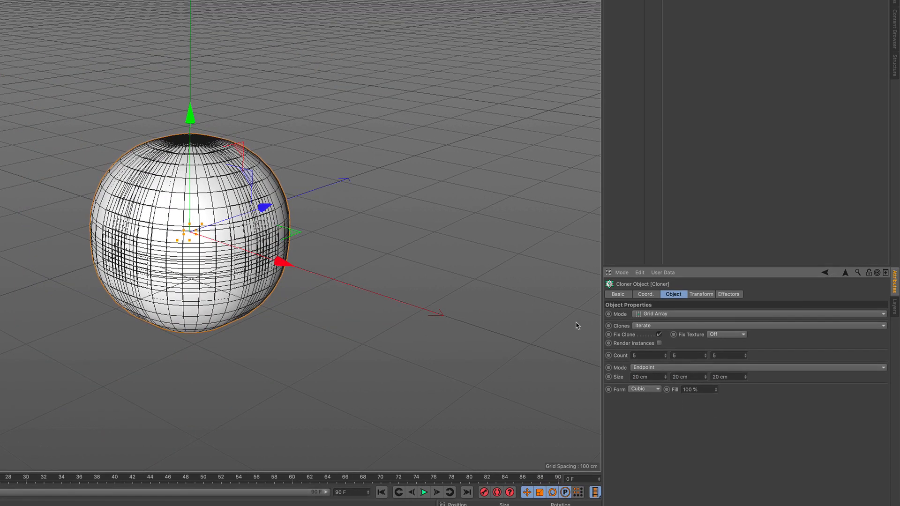
# - Add a Rigid Body simulation tag to the sphere inside the Cloner
pyautogui.click(633, 38)
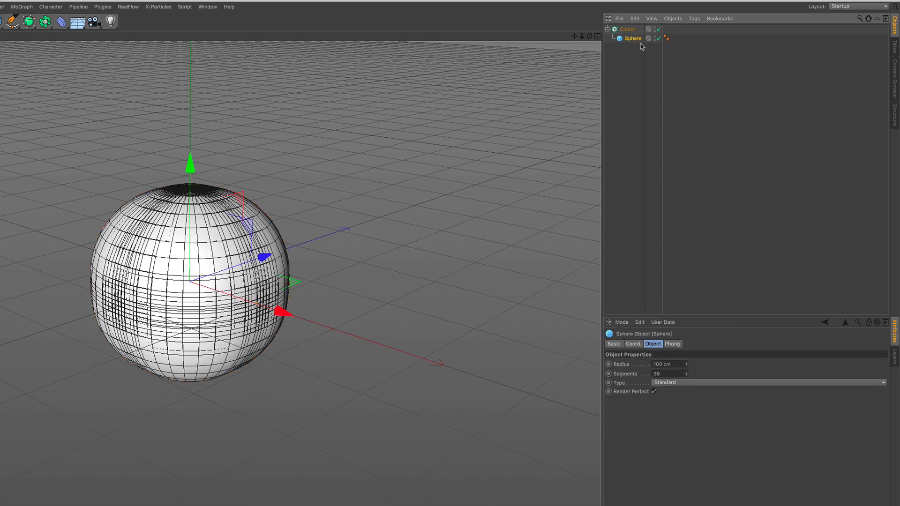
pyautogui.click(693, 19)
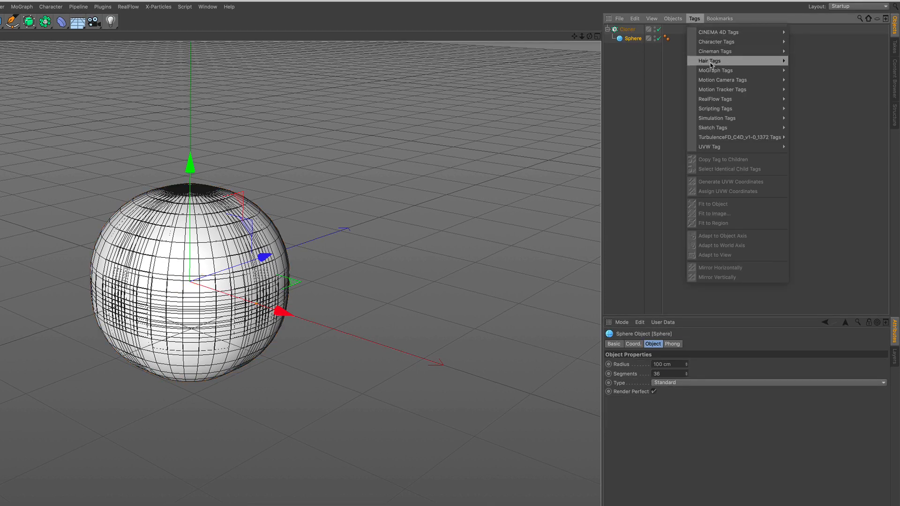
pyautogui.moveTo(734, 123)
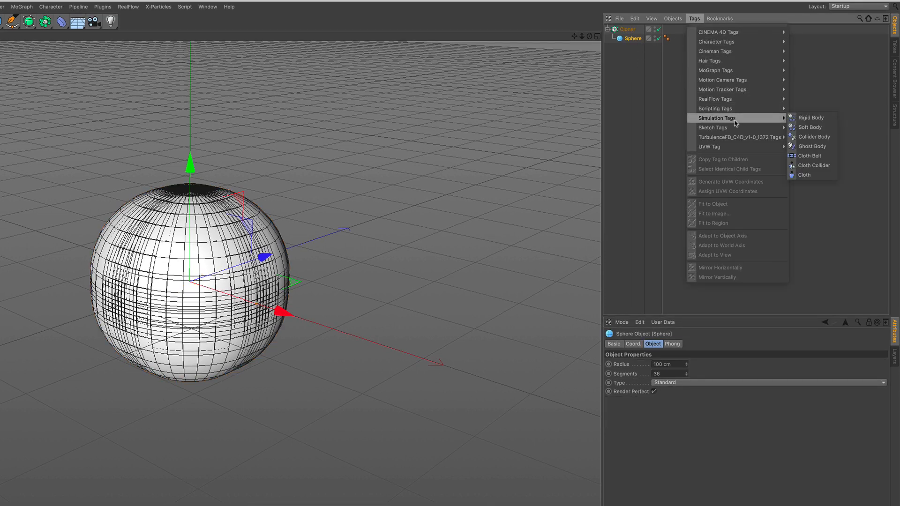
pyautogui.click(824, 120)
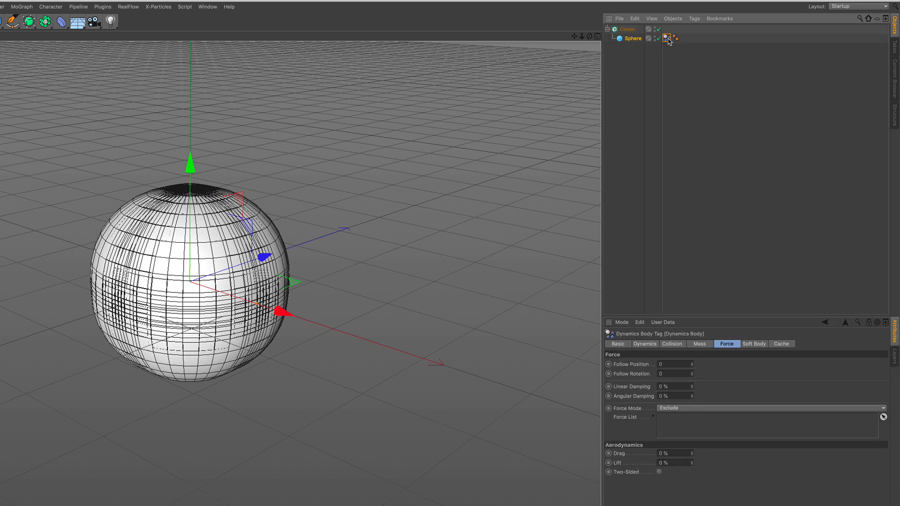
# - Set Individual Elements to All in the dynamics tag's collision settings
pyautogui.click(672, 344)
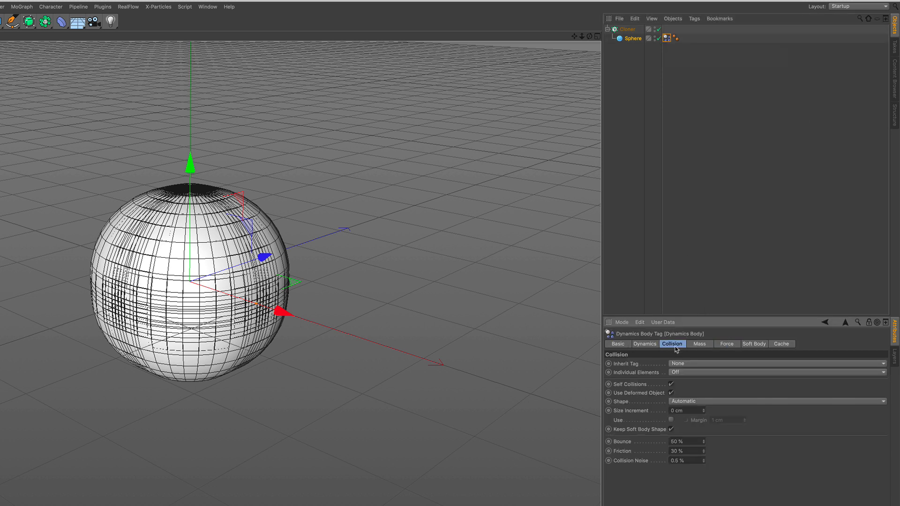
pyautogui.click(694, 372)
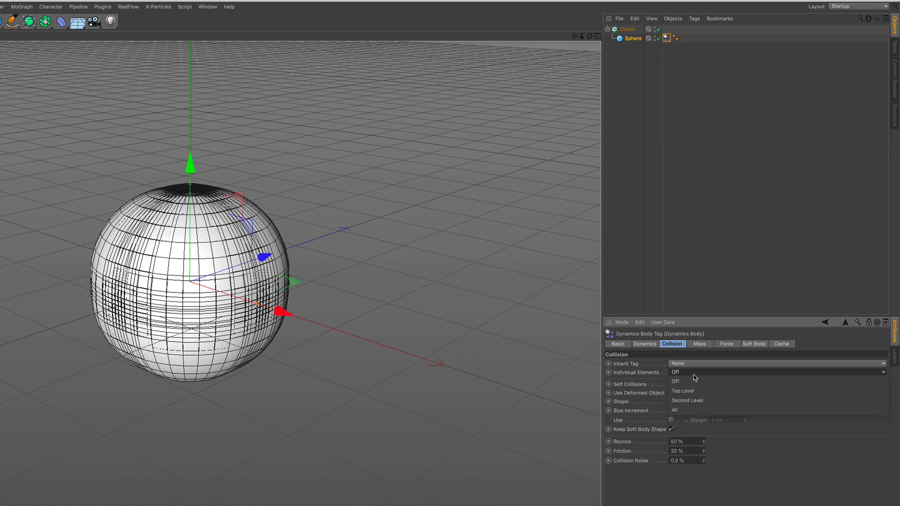
pyautogui.click(691, 410)
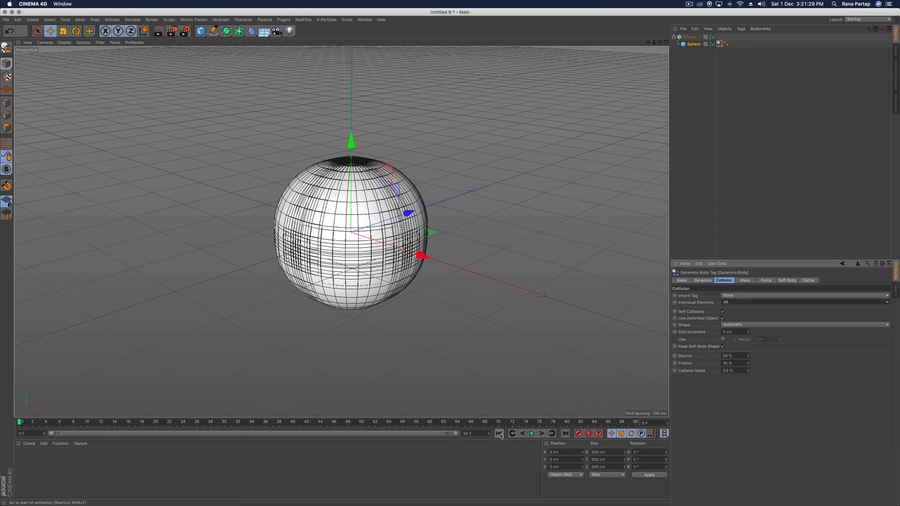
# - Play the dynamics simulation to check how the clones move, and return to the first frame
pyautogui.click(532, 433)
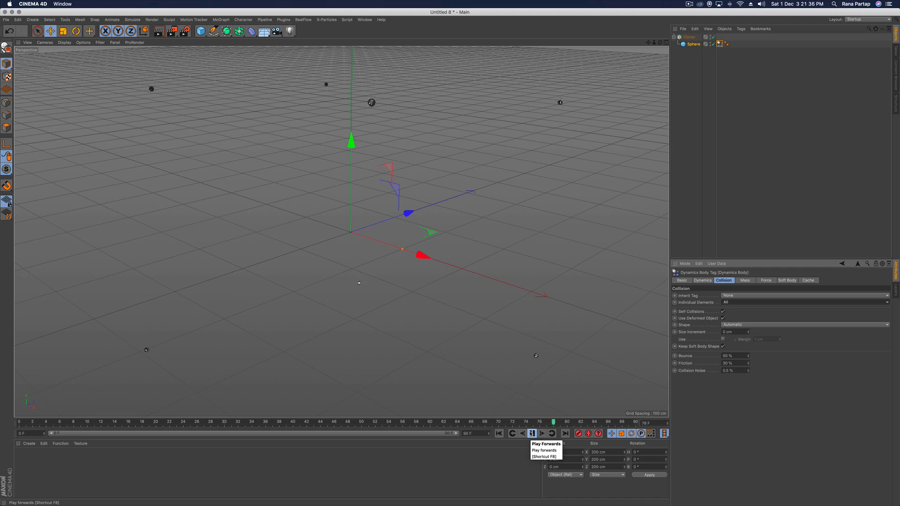
pyautogui.click(531, 433)
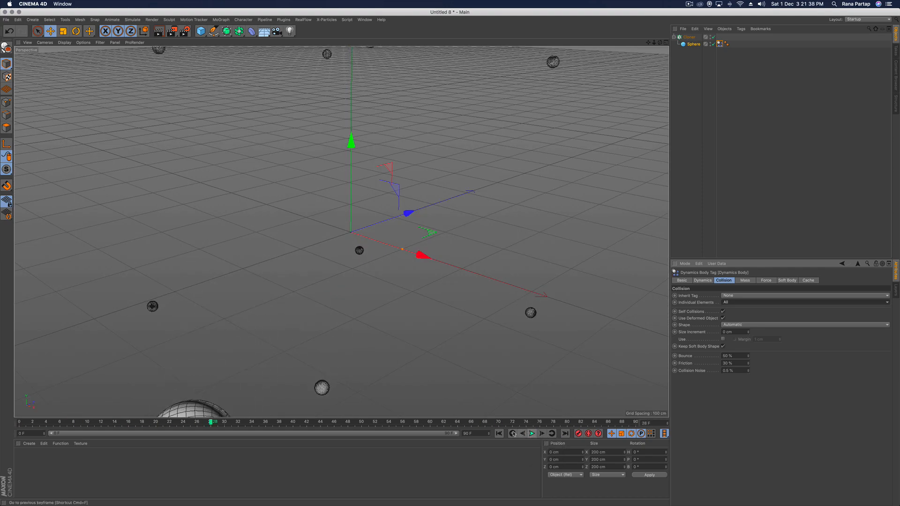
pyautogui.click(498, 434)
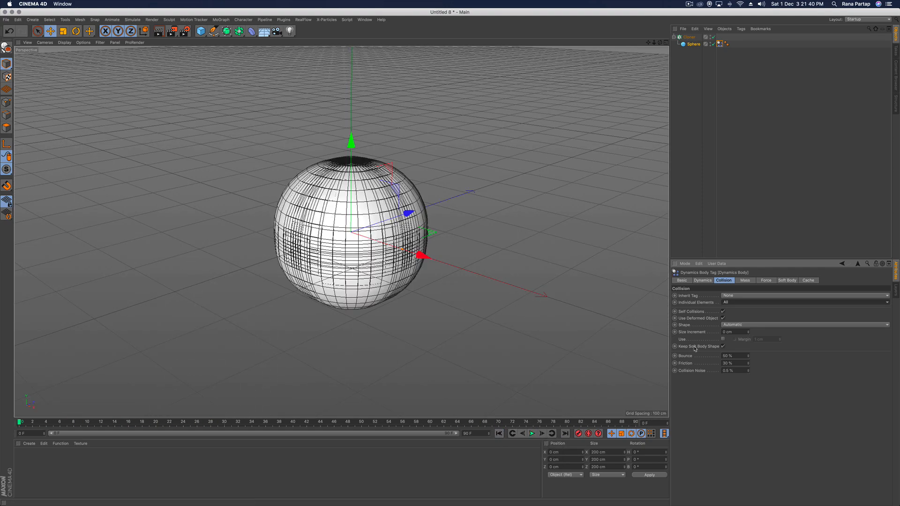
# - Set Follow Position to 5 in the dynamics tag's force settings and preview the simulation
pyautogui.click(763, 281)
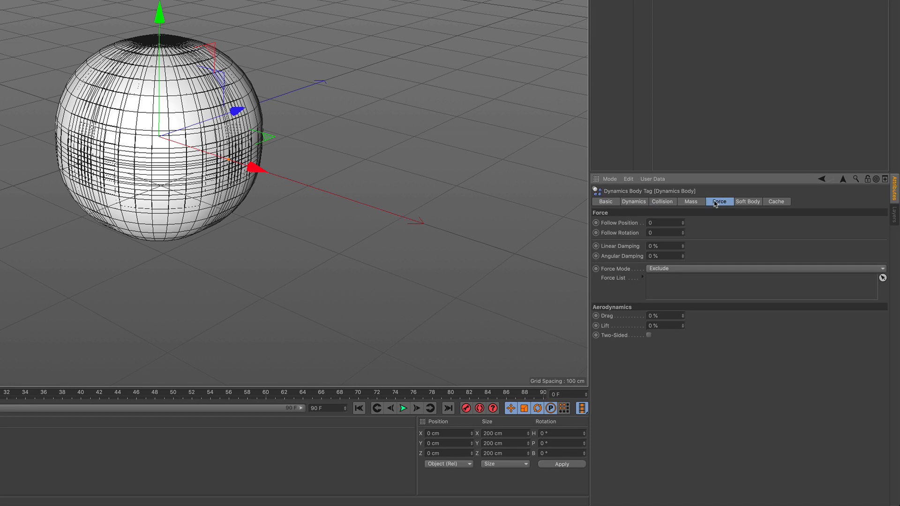
pyautogui.click(651, 220)
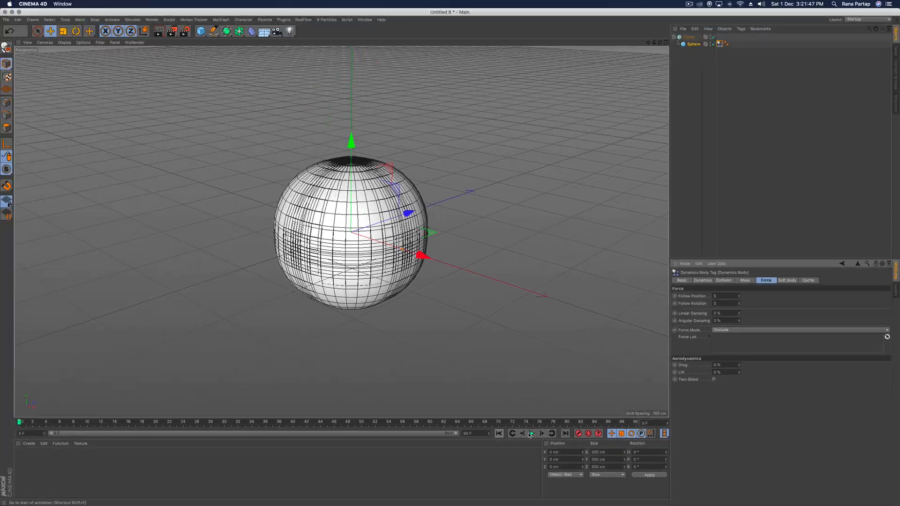
pyautogui.click(531, 433)
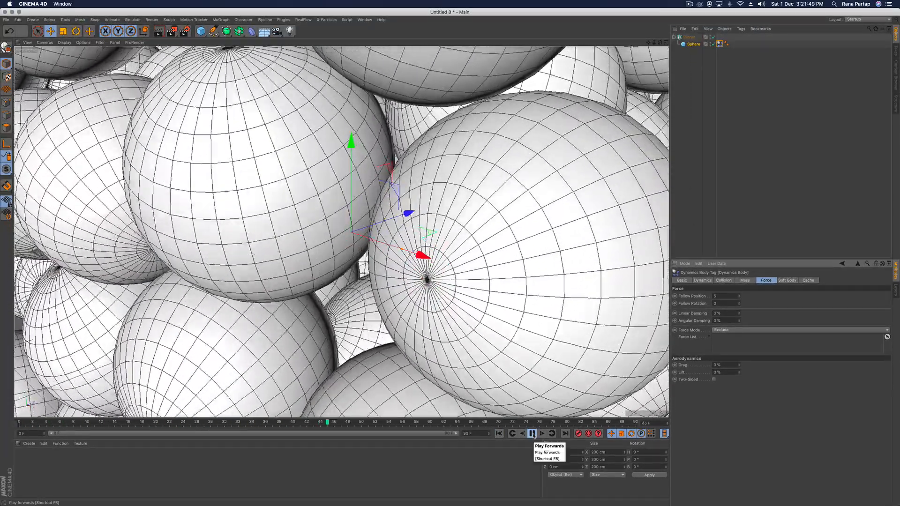
pyautogui.click(532, 433)
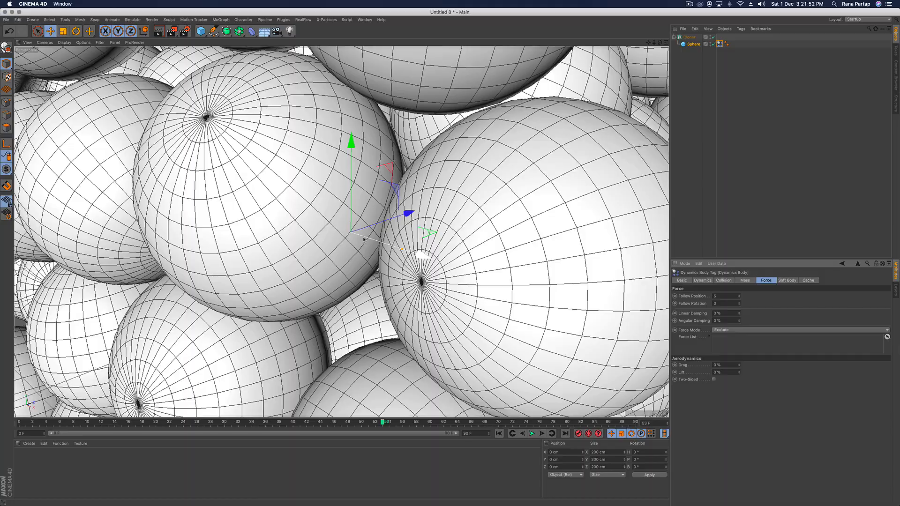
# - Frame the whole cluster of spheres, replay the simulation from the start and pause it at frame 65
pyautogui.keyDown('alt'); pyautogui.moveTo(363, 233); pyautogui.dragTo(320, 386, button='right'); pyautogui.keyUp('alt')
pyautogui.keyDown('alt'); pyautogui.moveTo(353, 362); pyautogui.dragTo(327, 331, button='middle'); pyautogui.keyUp('alt')
pyautogui.keyDown('alt'); pyautogui.moveTo(326, 328); pyautogui.dragTo(324, 331, button='right'); pyautogui.keyUp('alt')
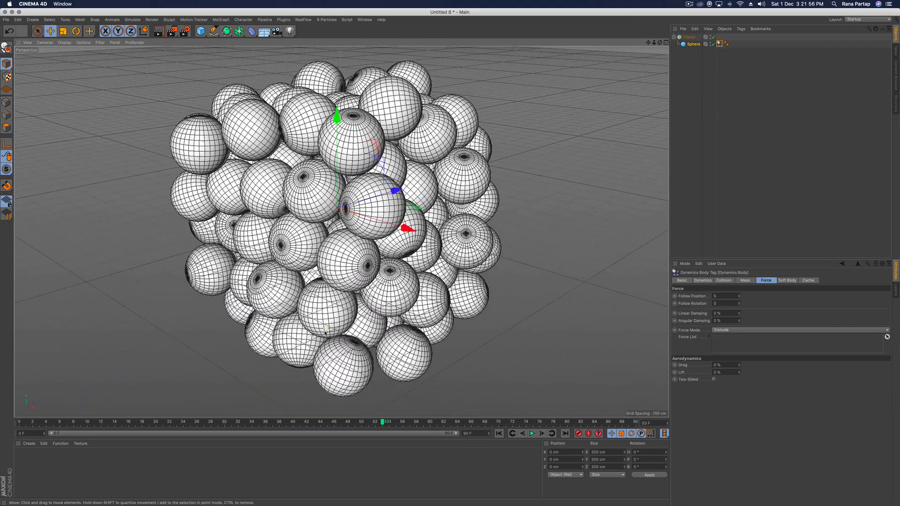
pyautogui.click(498, 433)
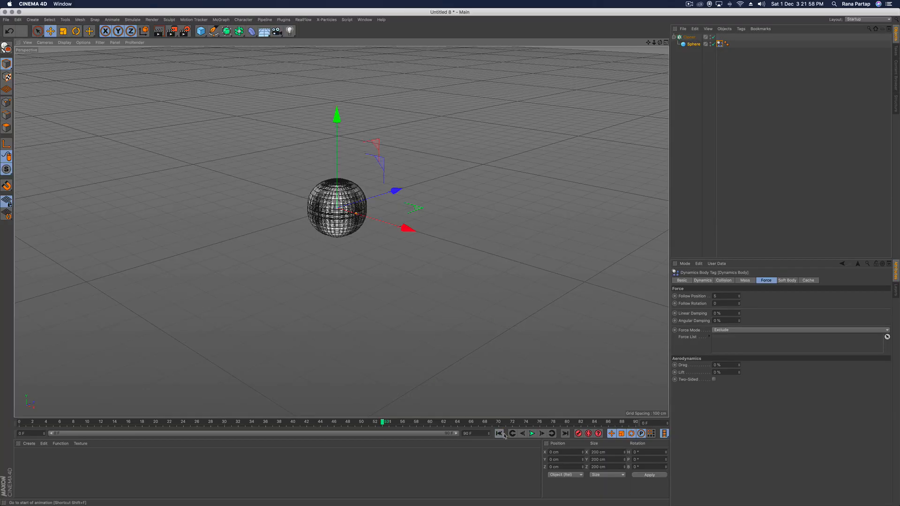
pyautogui.click(532, 433)
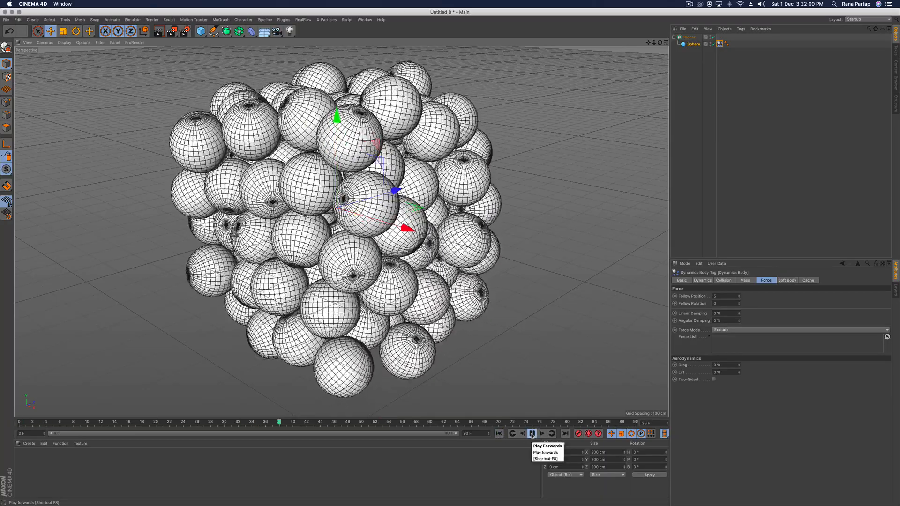
pyautogui.click(531, 433)
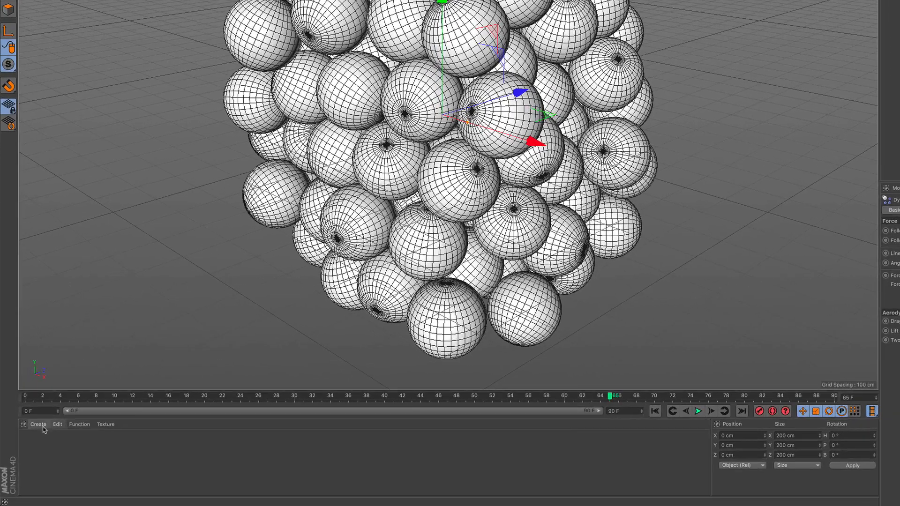
# - Load the MercyMat material file from the MercyMaterials folder into the scene
pyautogui.click(43, 427)
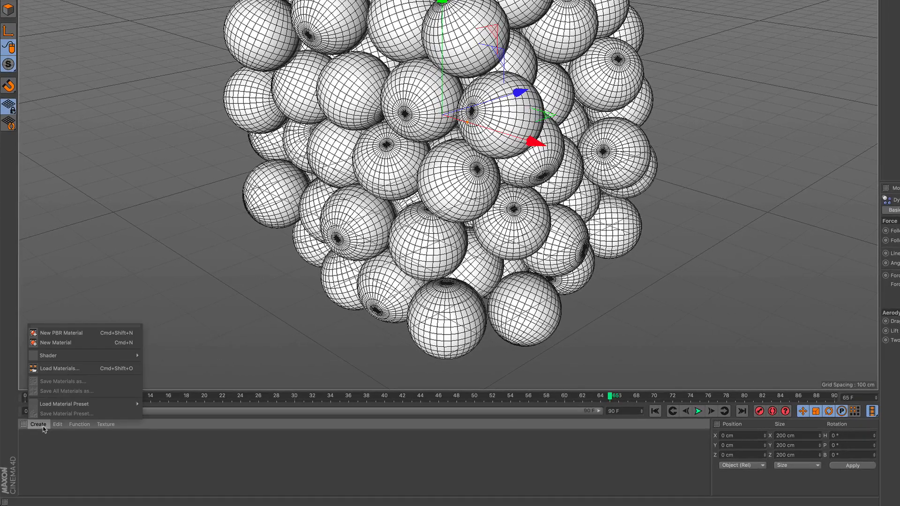
pyautogui.click(94, 369)
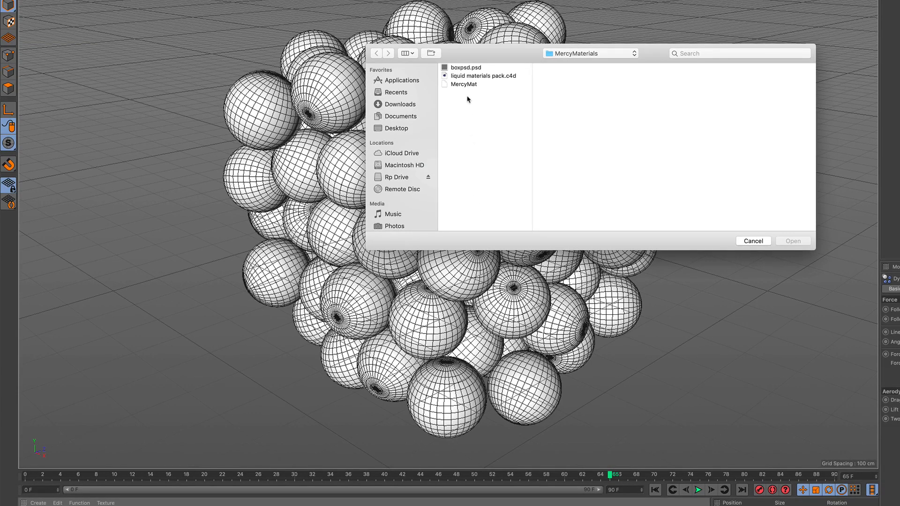
pyautogui.click(469, 85)
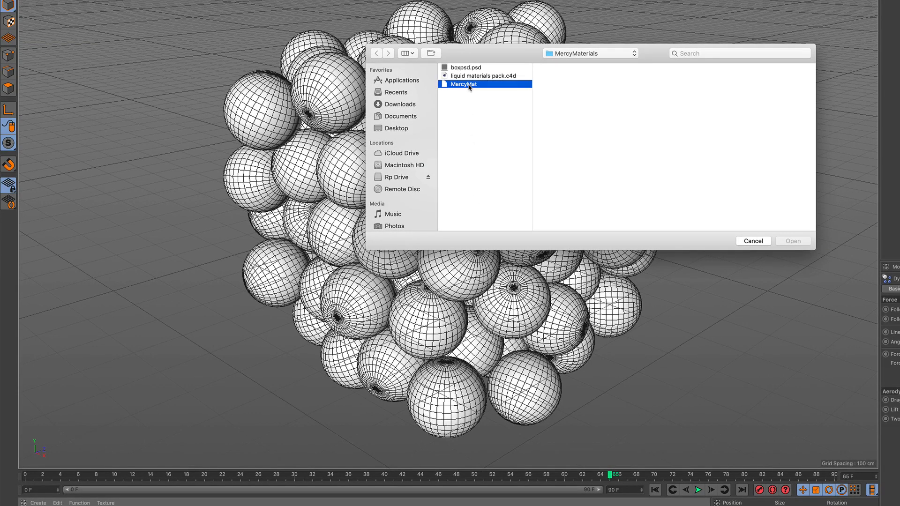
pyautogui.click(786, 244)
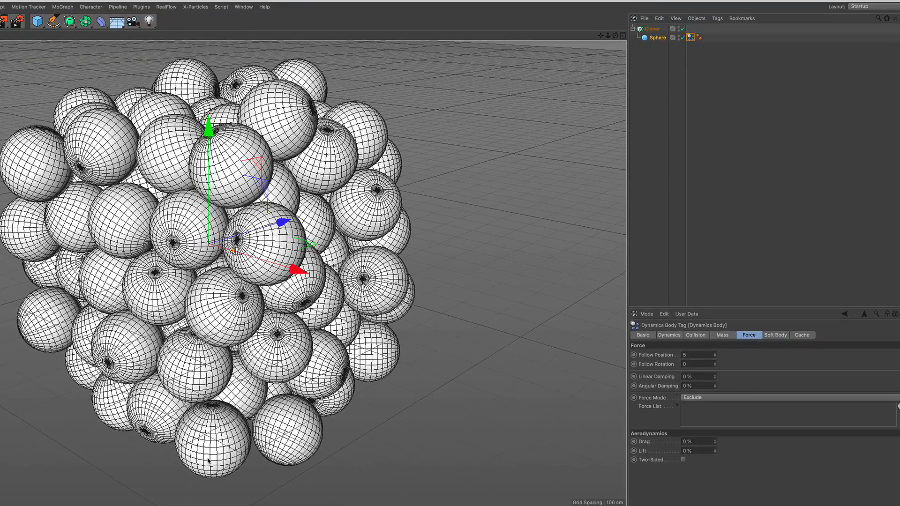
# - Duplicate the sphere three times inside the Cloner and replay the simulation from the first frame, pausing at frame 71
pyautogui.click(655, 40)
pyautogui.moveTo(653, 40)
pyautogui.keyDown('ctrl'); pyautogui.mouseDown()
pyautogui.moveTo(653, 51)
pyautogui.moveTo(657, 34)
pyautogui.mouseUp(); pyautogui.keyUp('ctrl')
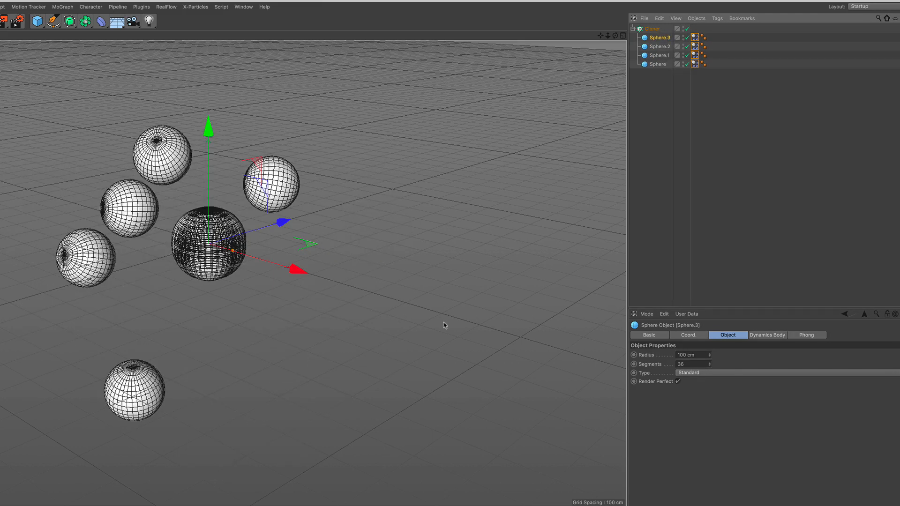
pyautogui.click(499, 433)
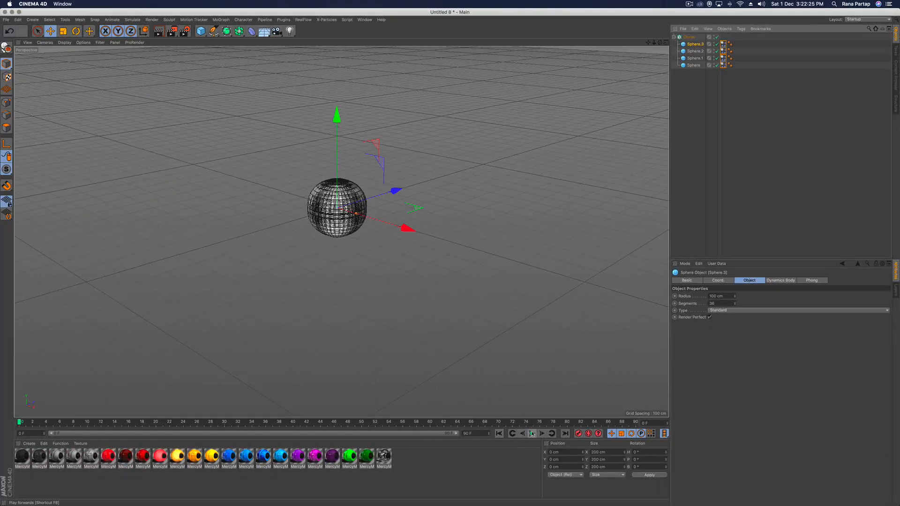
pyautogui.click(532, 433)
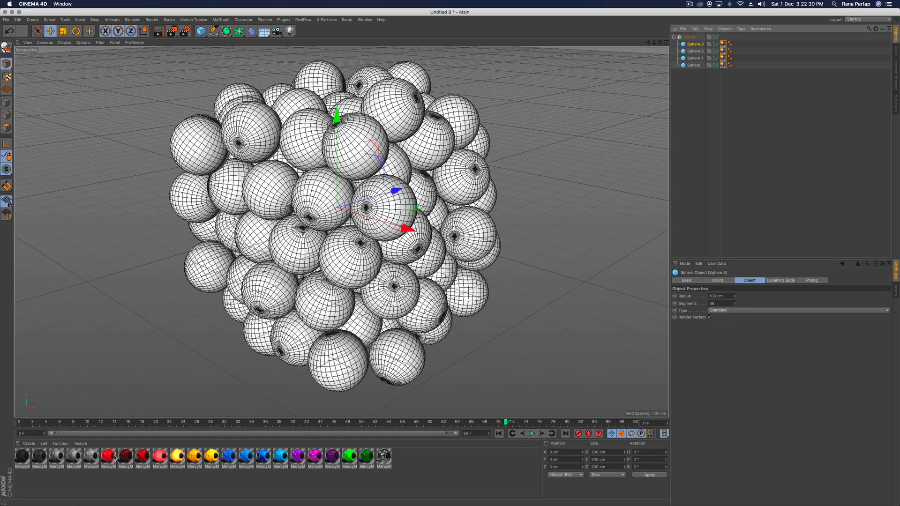
# - Assign a red material to Sphere.3, orange-yellow to Sphere.2, blue to Sphere.1 and green to Sphere
pyautogui.moveTo(113, 459); pyautogui.dragTo(688, 46)
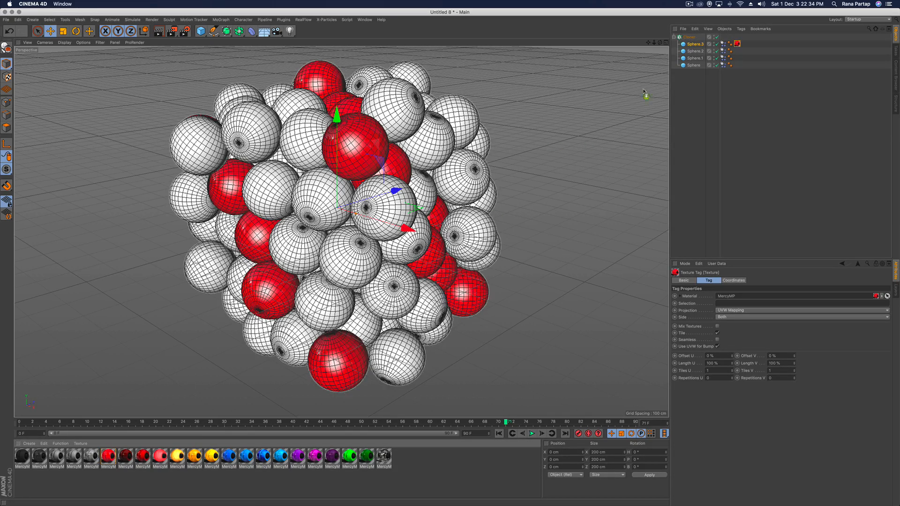
pyautogui.moveTo(682, 52); pyautogui.dragTo(684, 51)
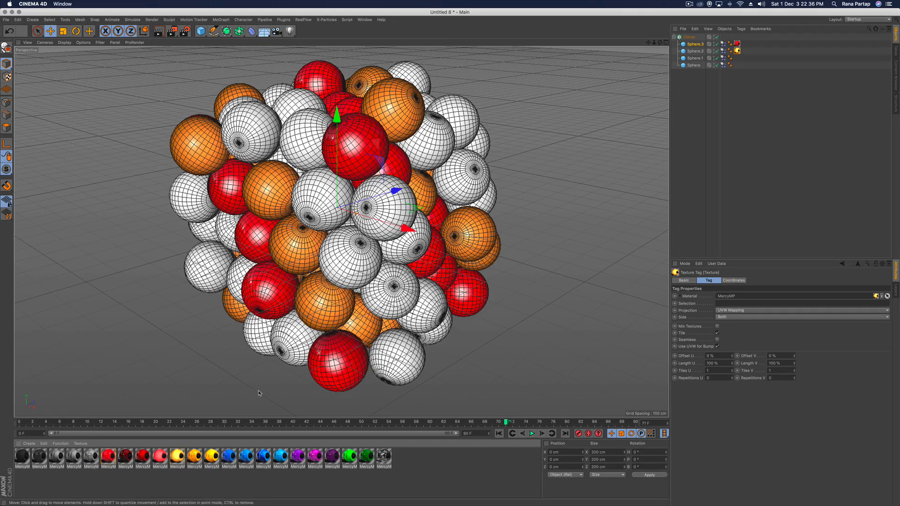
pyautogui.moveTo(230, 454); pyautogui.dragTo(694, 59)
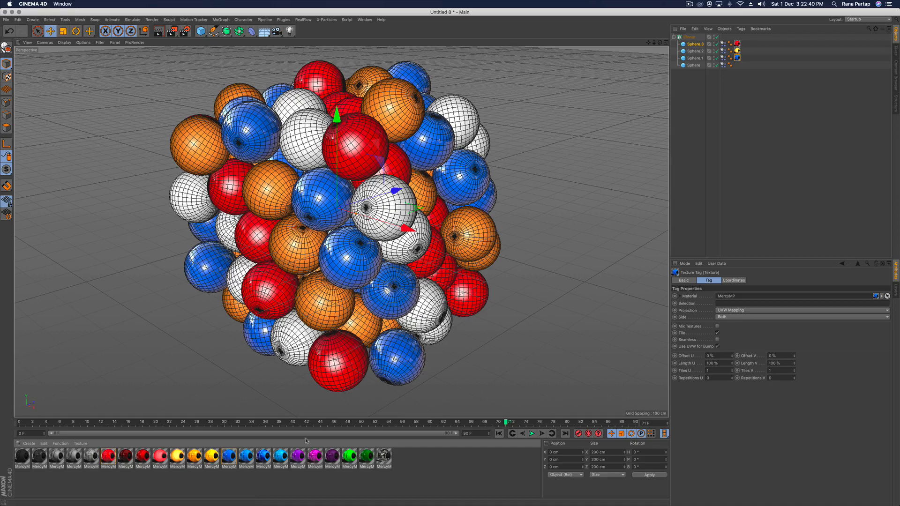
pyautogui.moveTo(413, 384); pyautogui.dragTo(685, 64)
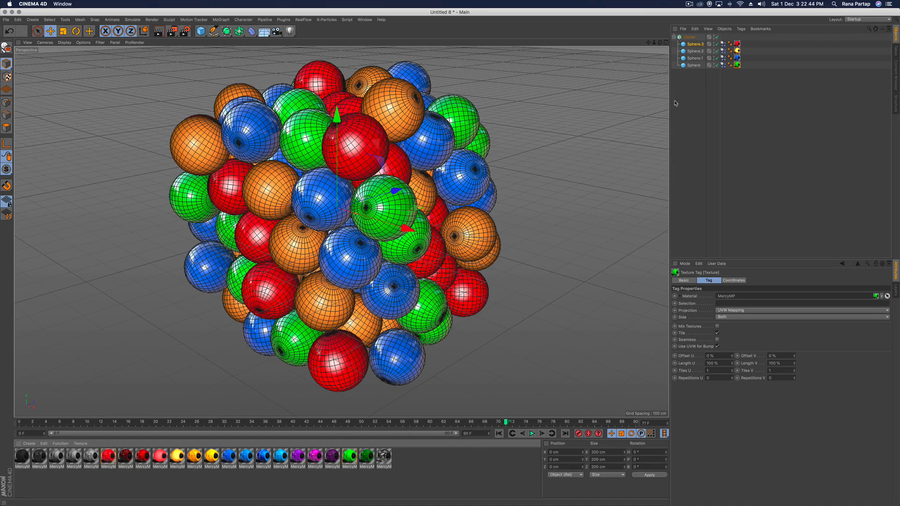
# - Replay the simulation from the first frame, pause it at frame 75 and make the Cloner editable
pyautogui.click(498, 433)
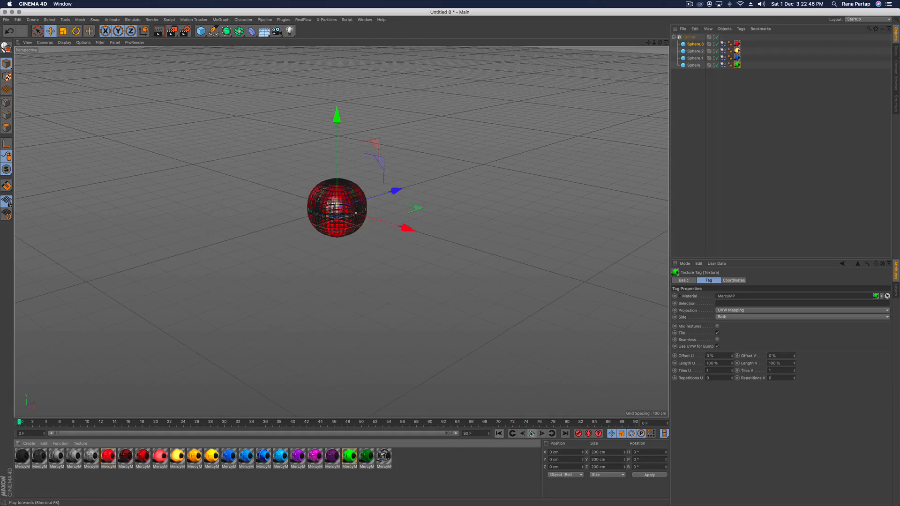
pyautogui.click(531, 433)
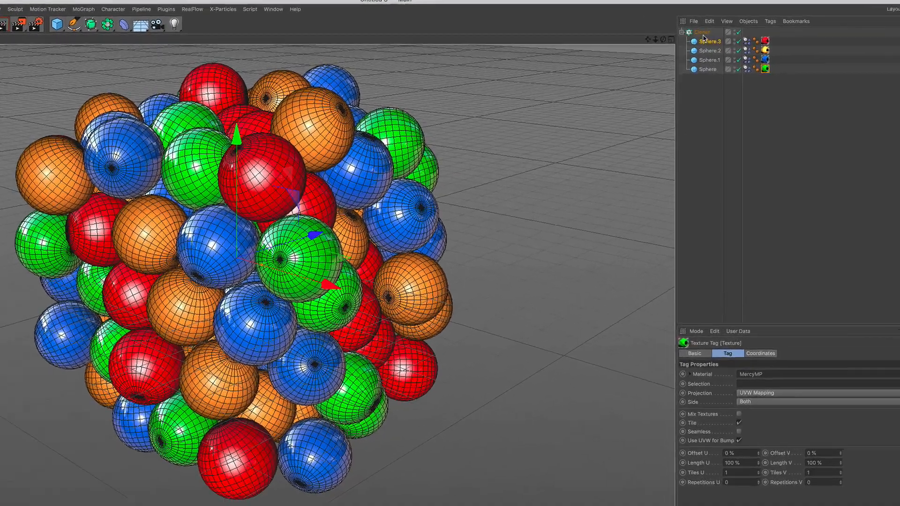
pyautogui.click(690, 38)
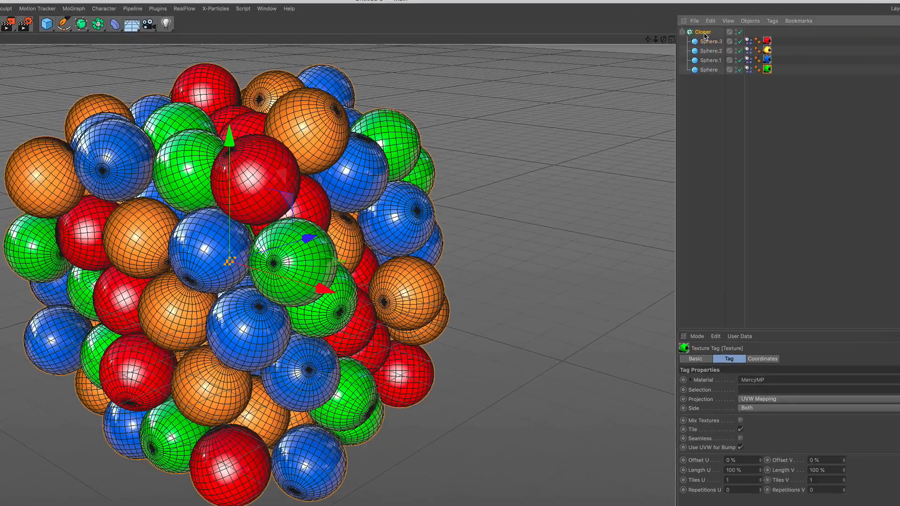
pyautogui.click(703, 33)
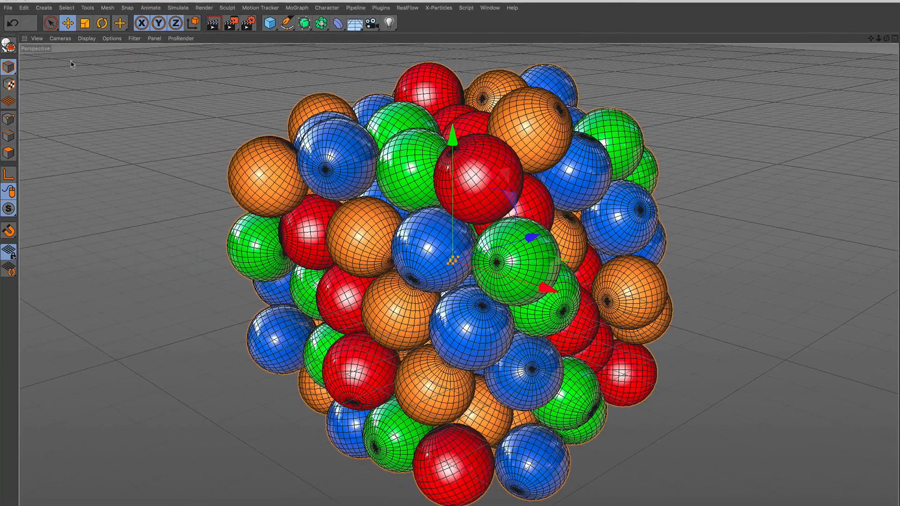
pyautogui.click(9, 46)
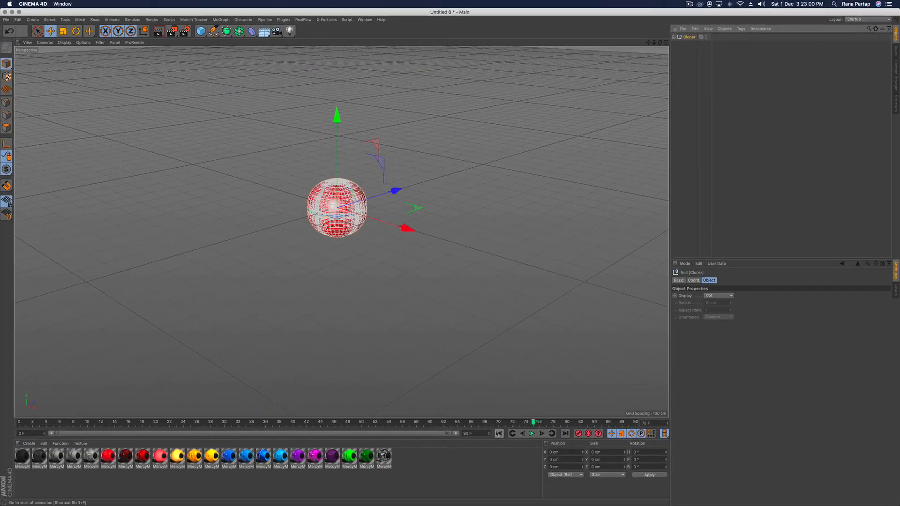
# - Play the editable spheres' simulation from the first frame and pause it at frame 51
pyautogui.click(498, 433)
pyautogui.click(531, 434)
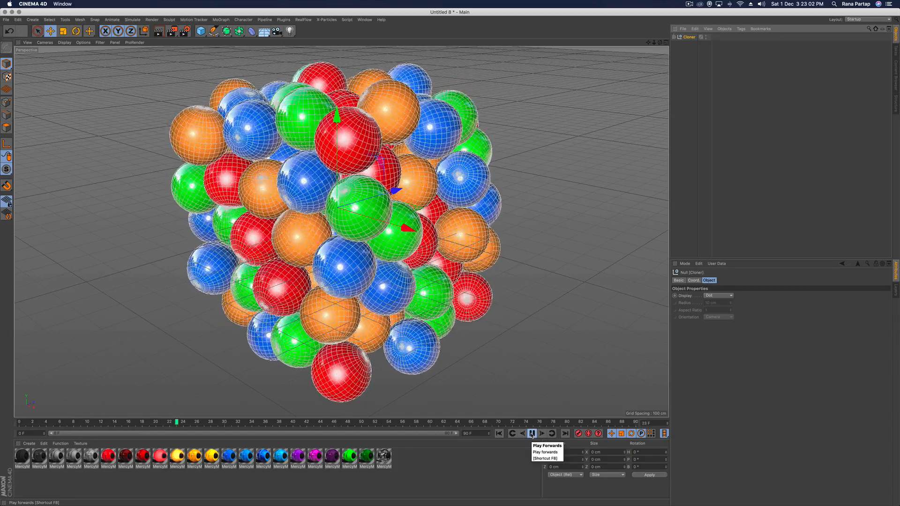
pyautogui.click(532, 433)
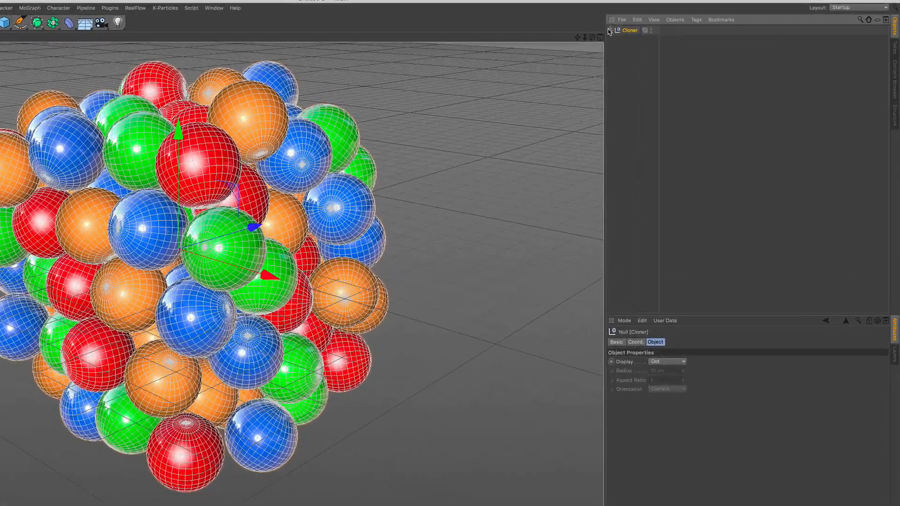
# - Expand the Cloner group and delete the Dynamics Body tags from all its spheres, from the first to the last
pyautogui.click(610, 30)
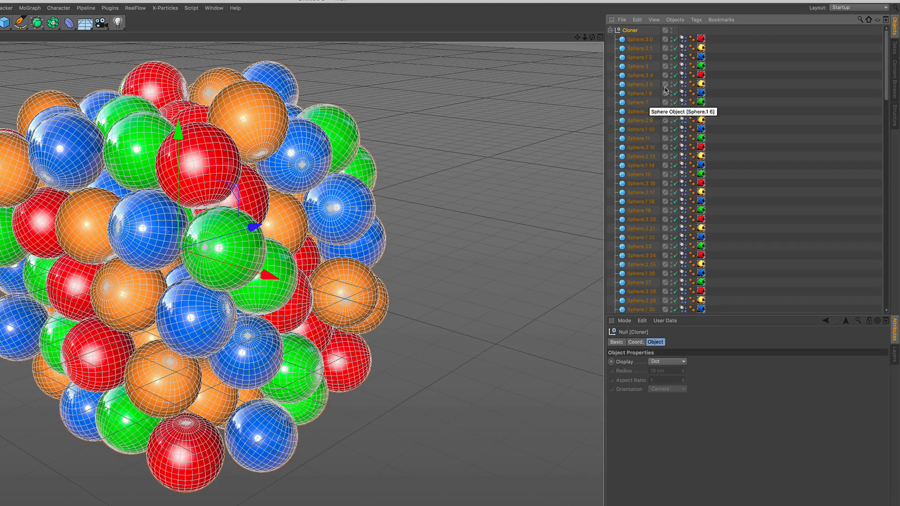
pyautogui.click(684, 39)
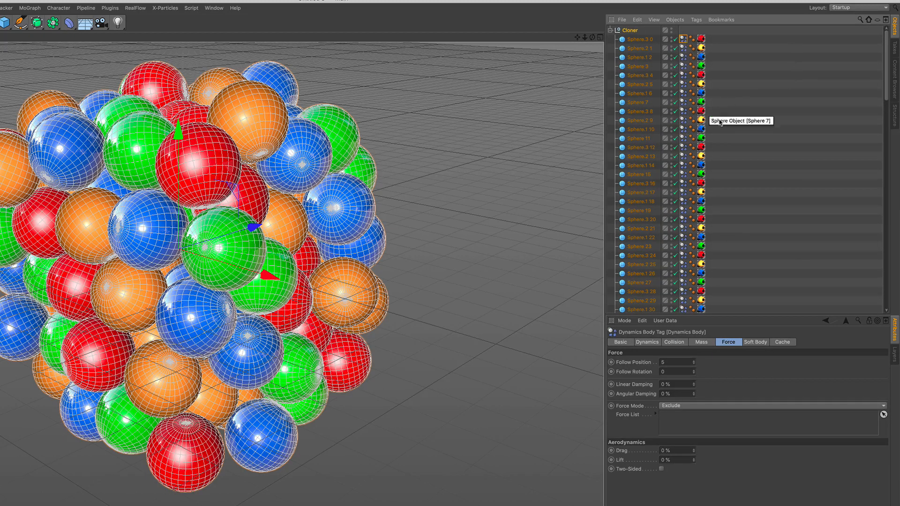
pyautogui.scroll(-10, 733, 150)
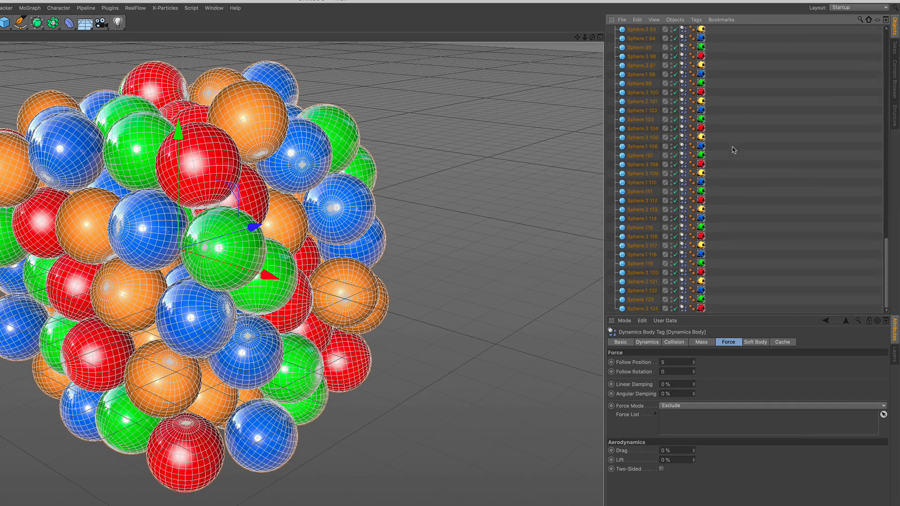
pyautogui.keyDown('shift'); pyautogui.click(684, 309); pyautogui.keyUp('shift')
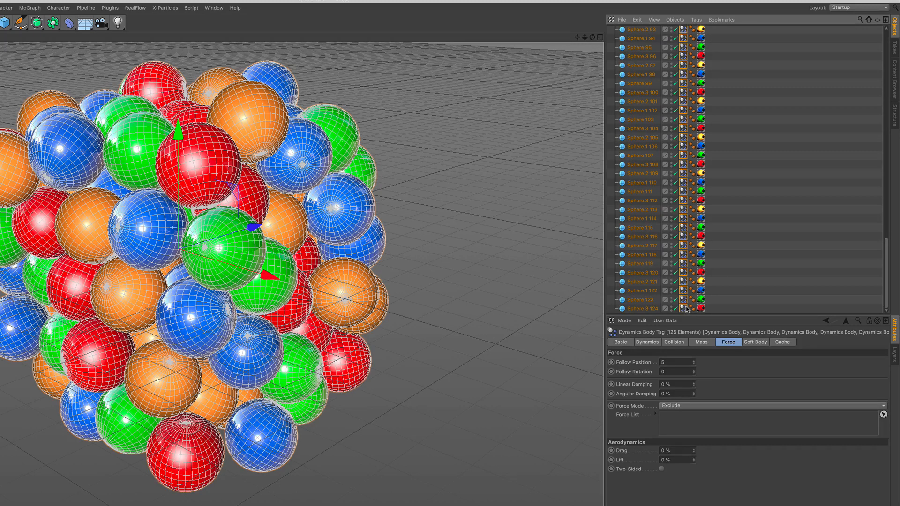
pyautogui.press('Delete')
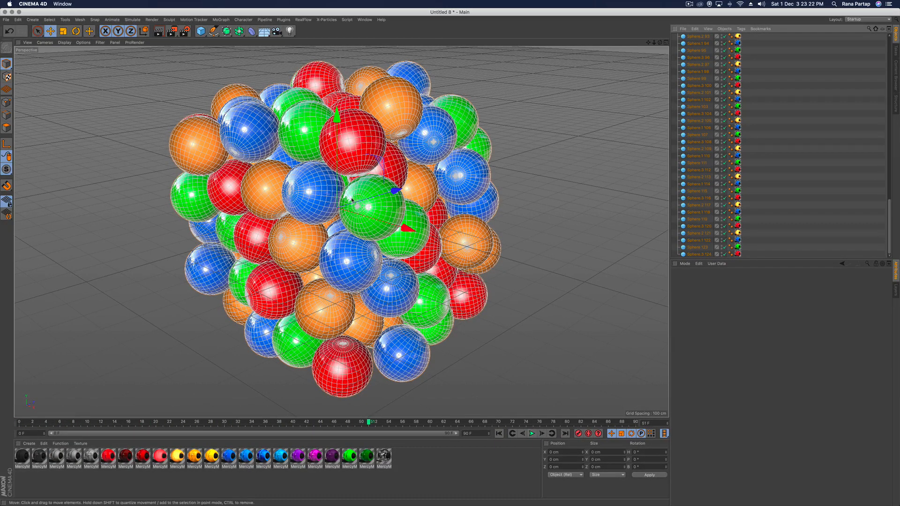
# - Render a preview of the whole cluster in the viewport, clear the selection and collapse the Cloner group
pyautogui.scroll(-3, 349, 201)
pyautogui.scroll(1, 349, 216)
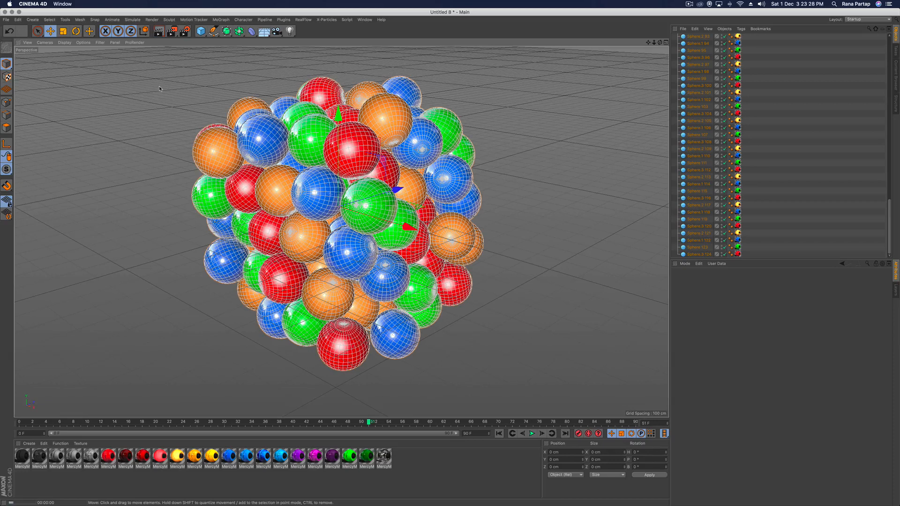
pyautogui.press('super+r')
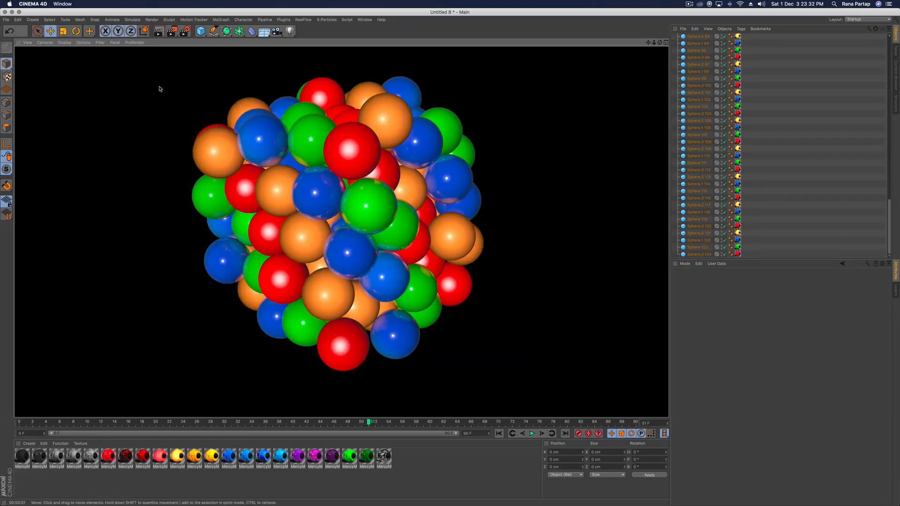
pyautogui.click(160, 89)
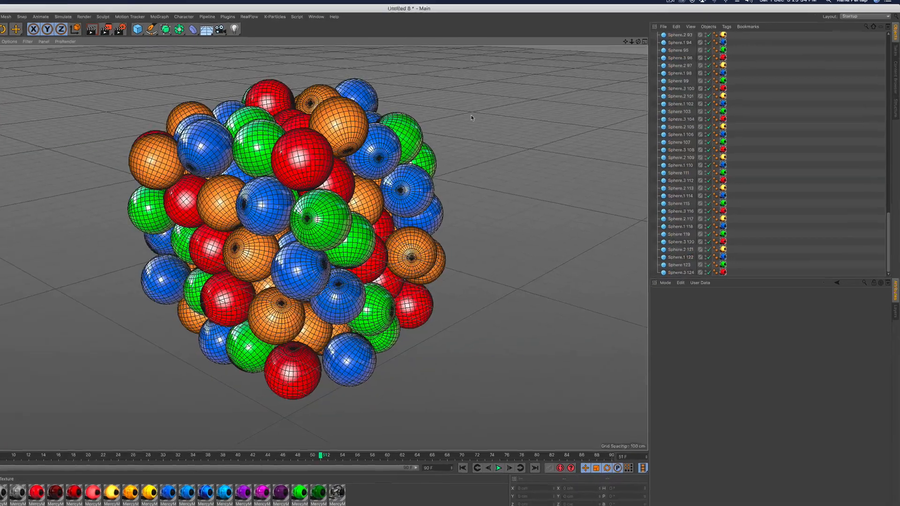
pyautogui.scroll(5, 621, 65)
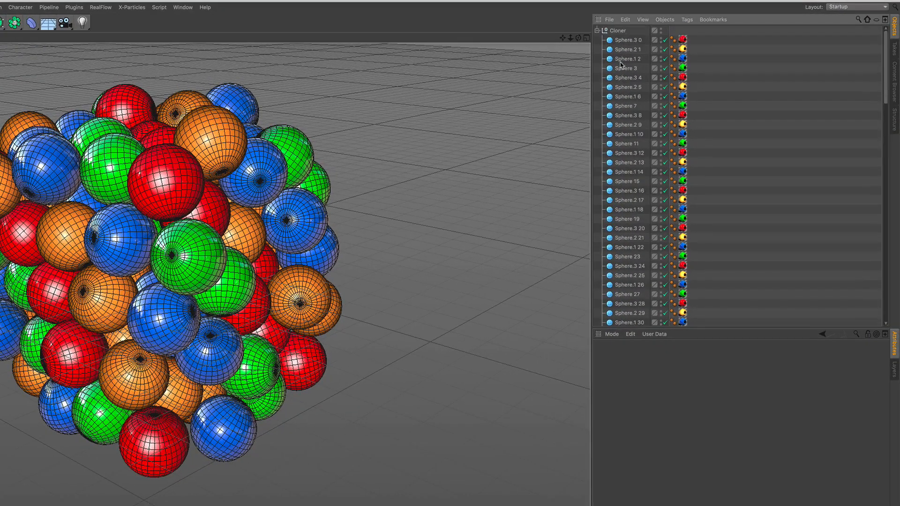
pyautogui.click(595, 31)
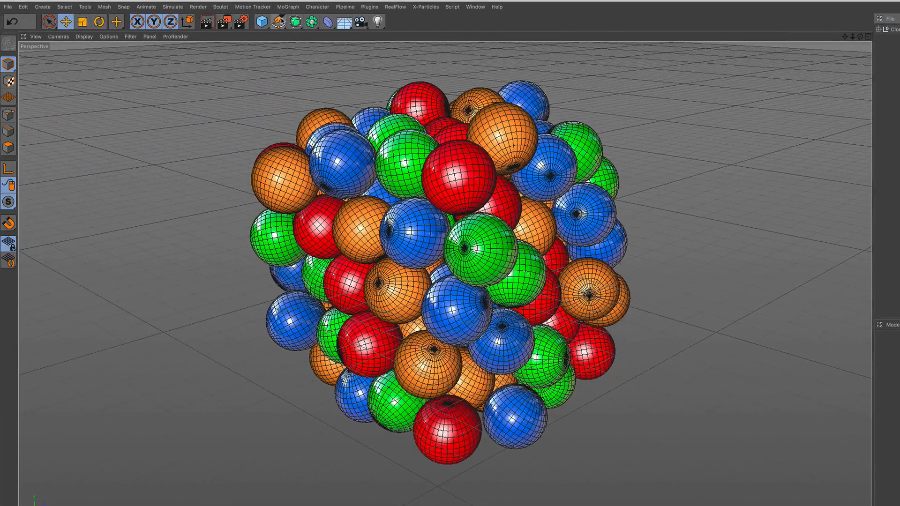
# - Add a Helix spline and move it along Z to about -797 cm, beside the sphere cluster
pyautogui.click(280, 21)
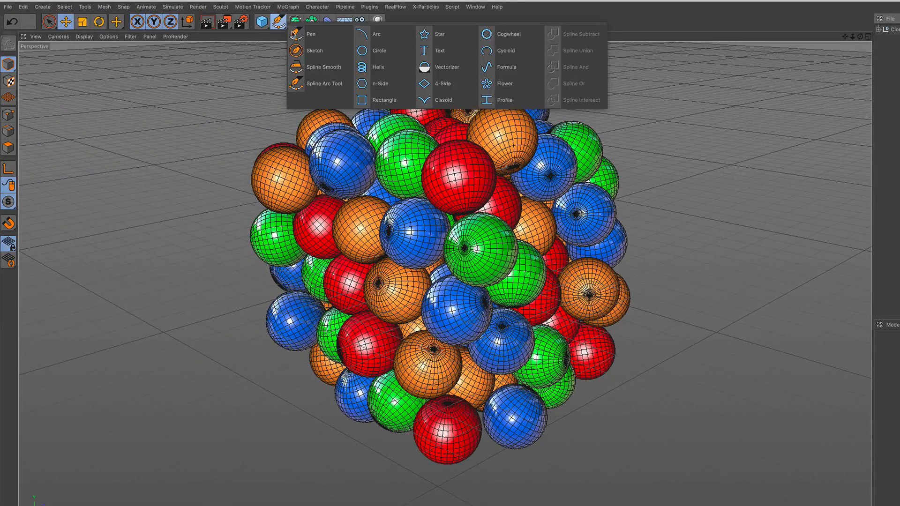
pyautogui.click(393, 71)
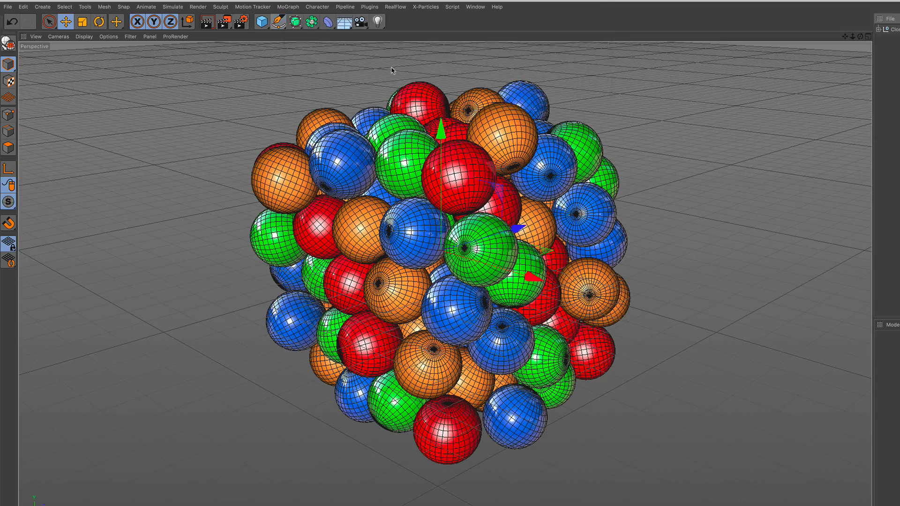
pyautogui.moveTo(509, 251); pyautogui.dragTo(331, 298)
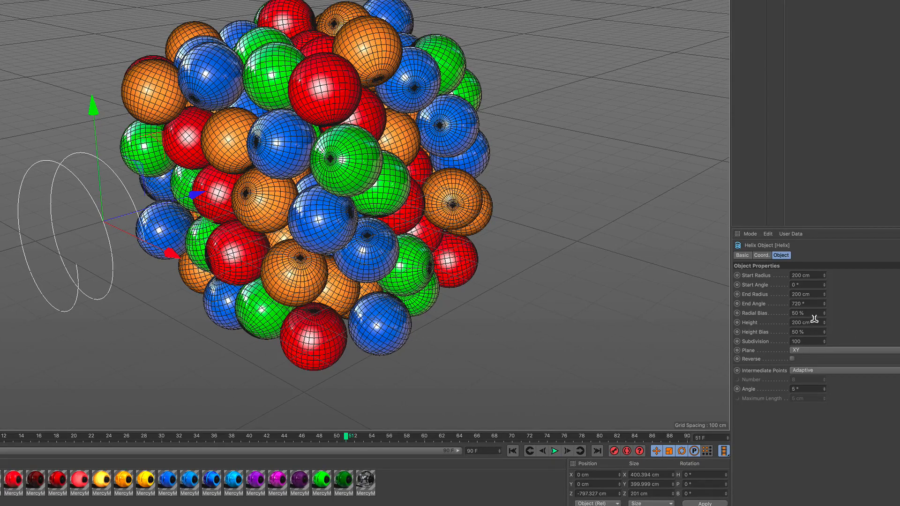
# - Set the helix's height to 0 cm, start radius to 596 cm, end radius to 49 cm and end angle to 2939°
pyautogui.click(814, 322)
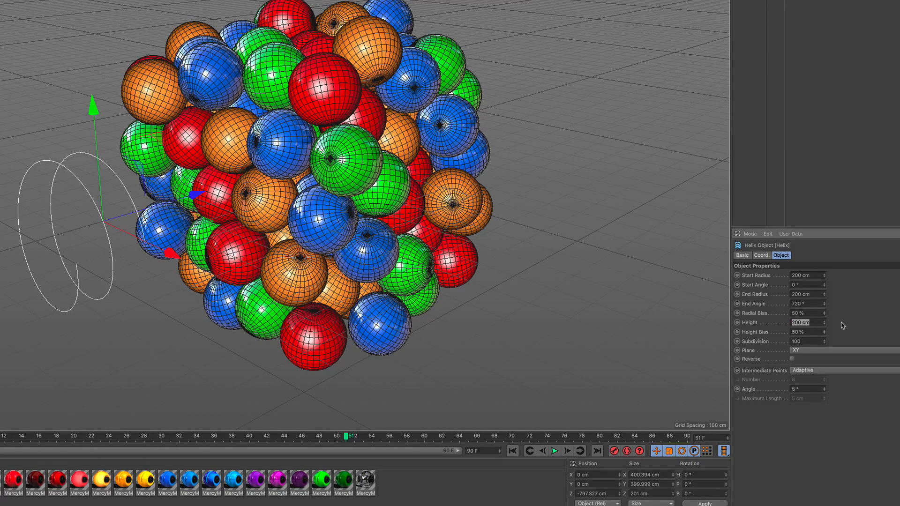
pyautogui.write('0')
pyautogui.press('Return')
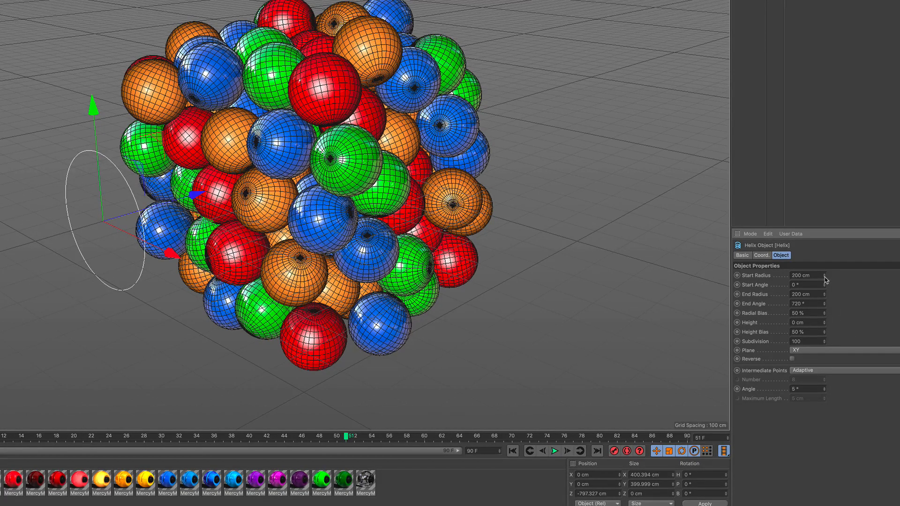
pyautogui.moveTo(824, 280); pyautogui.dragTo(825, 308)
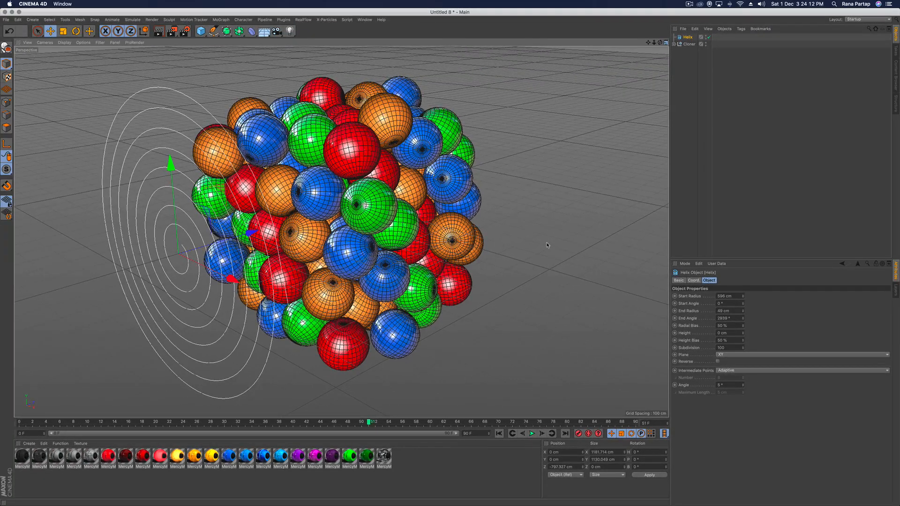
# - Lower the helix along Y to about -54 cm in the front view, centring it on the sphere cluster
pyautogui.middleClick(546, 244)
pyautogui.scroll(-5, 528, 299)
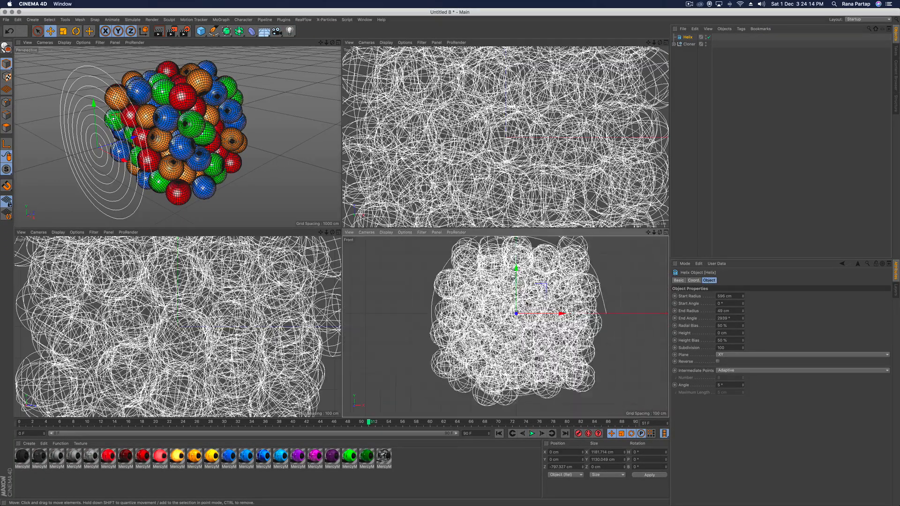
pyautogui.scroll(1, 525, 301)
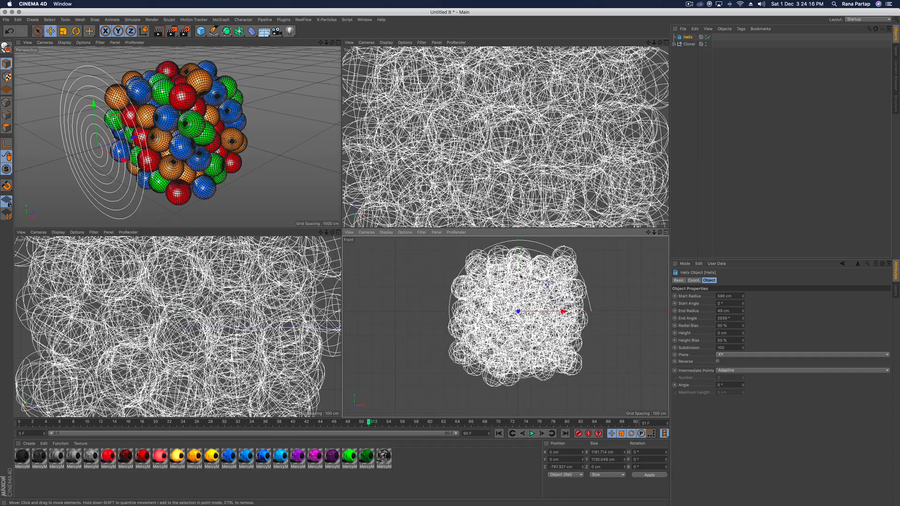
pyautogui.moveTo(518, 271); pyautogui.dragTo(517, 273)
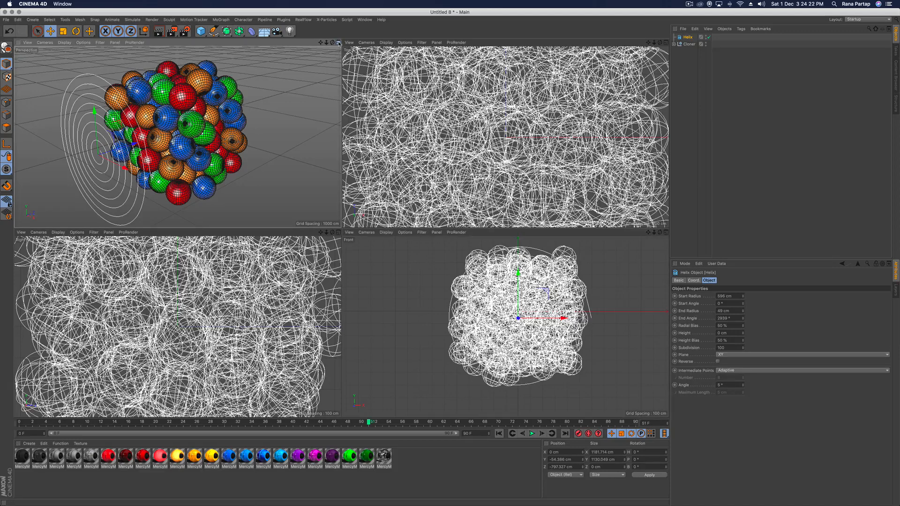
pyautogui.click(338, 43)
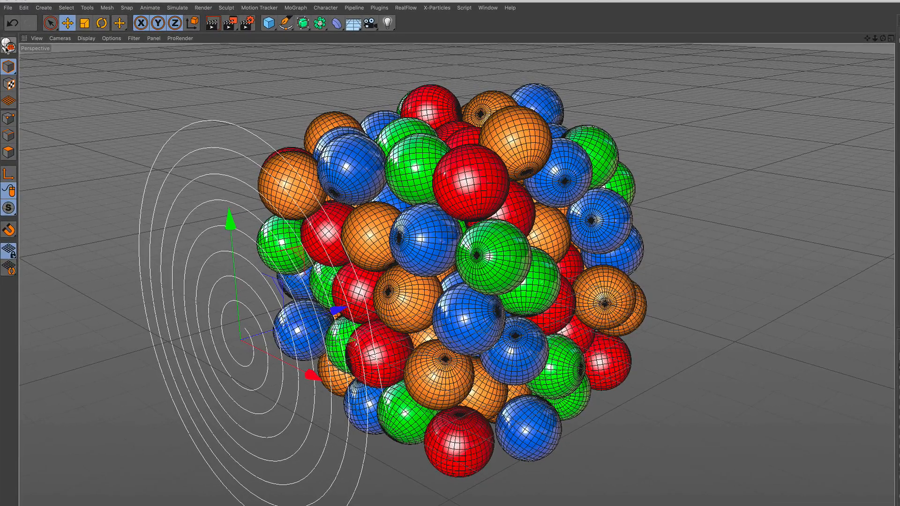
# - Make the helix editable and subdivide all its spline points with 10 subdivisions
pyautogui.click(7, 47)
pyautogui.click(10, 120)
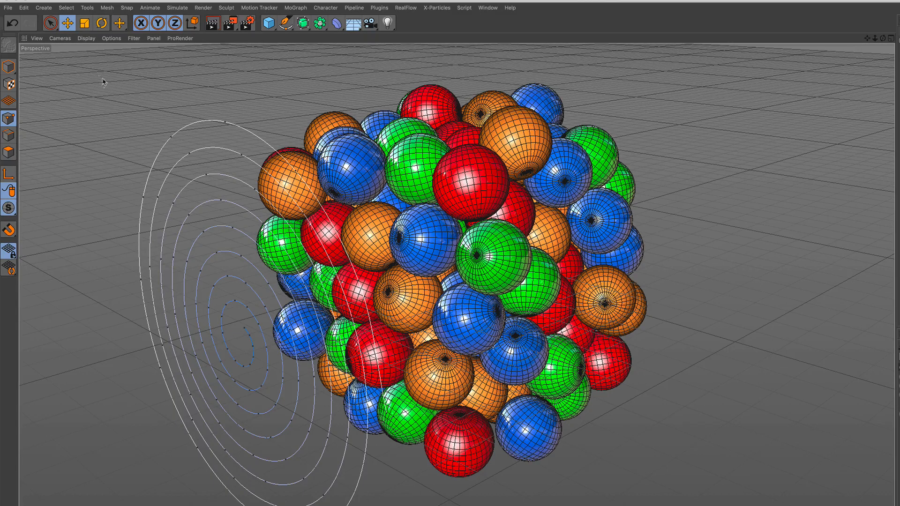
pyautogui.click(66, 8)
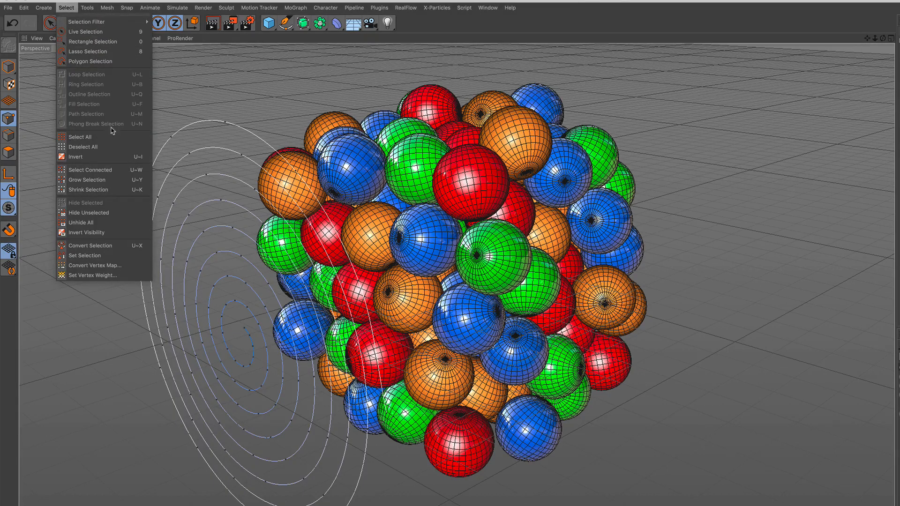
pyautogui.click(98, 136)
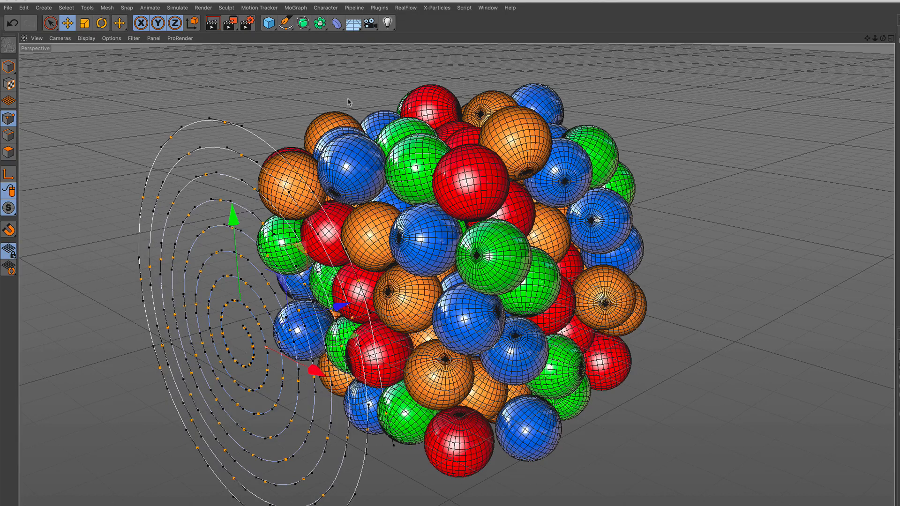
pyautogui.rightClick(659, 105)
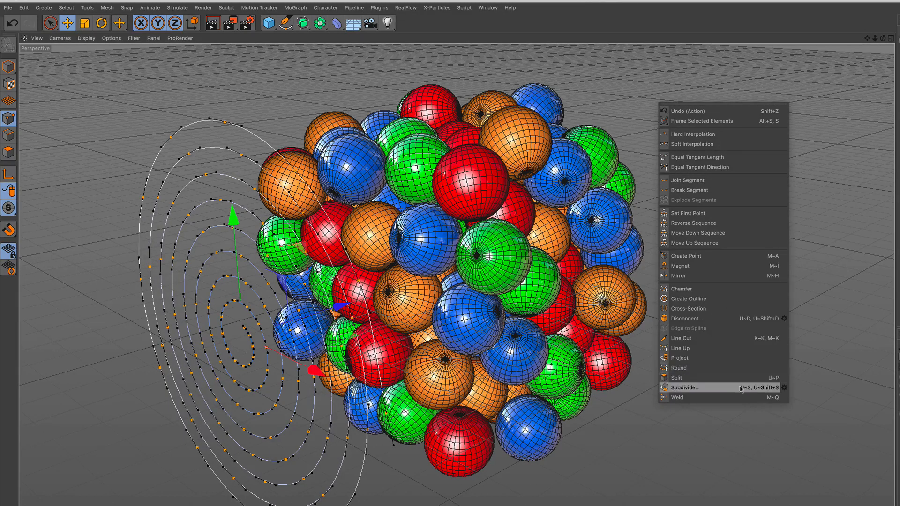
pyautogui.click(784, 387)
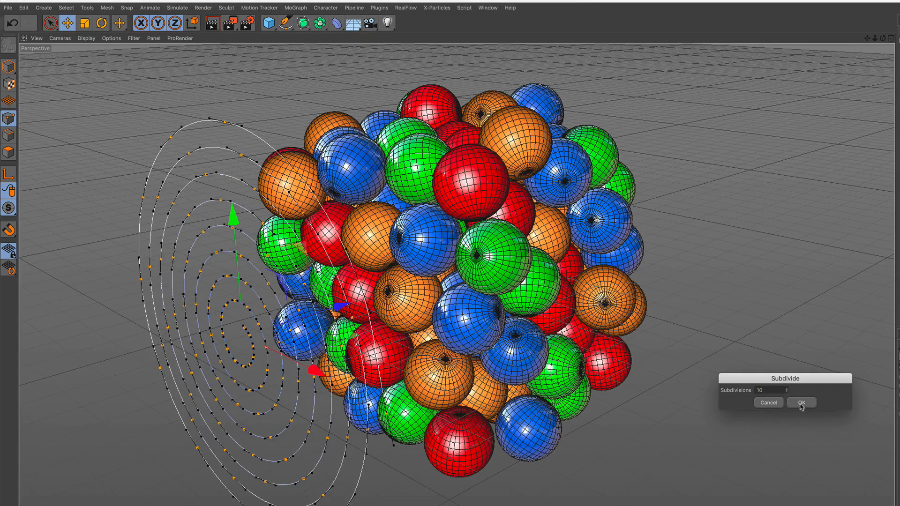
pyautogui.click(801, 403)
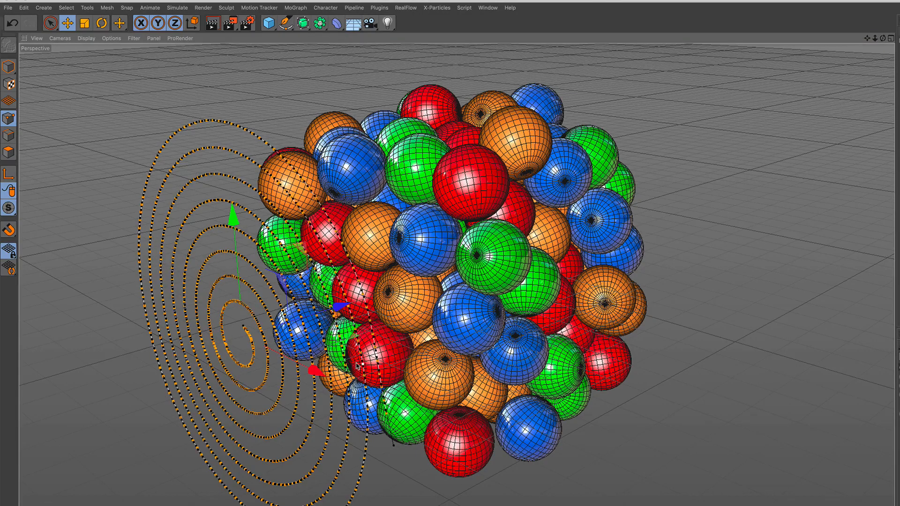
# - Project the helix spline's points onto the sphere cluster using the XY Plane mode
pyautogui.keyDown('alt'); pyautogui.moveTo(356, 277); pyautogui.dragTo(473, 277); pyautogui.keyUp('alt')
pyautogui.keyDown('alt'); pyautogui.moveTo(328, 321); pyautogui.dragTo(346, 313, button='right'); pyautogui.keyUp('alt')
pyautogui.keyDown('alt'); pyautogui.moveTo(347, 313); pyautogui.dragTo(382, 287, button='middle'); pyautogui.keyUp('alt')
pyautogui.keyDown('alt'); pyautogui.moveTo(375, 290); pyautogui.dragTo(374, 297, button='right'); pyautogui.keyUp('alt')
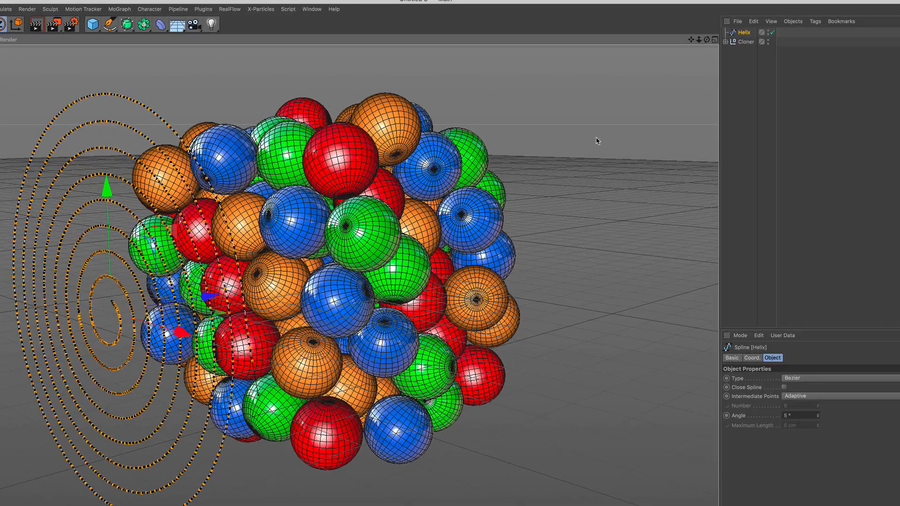
pyautogui.rightClick(705, 160)
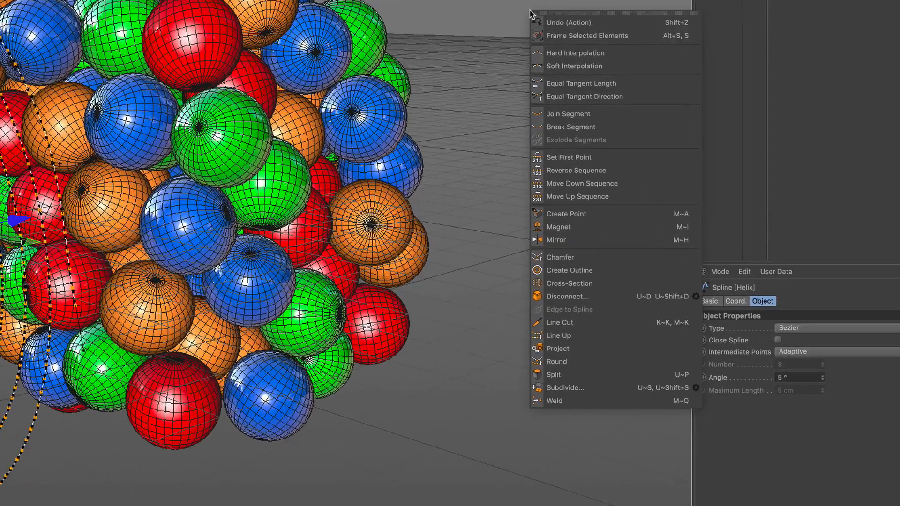
pyautogui.click(590, 348)
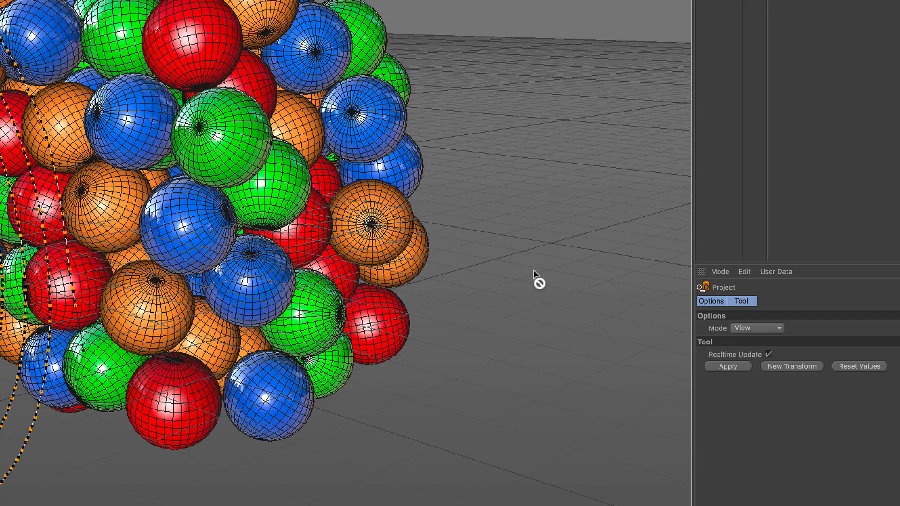
pyautogui.click(772, 328)
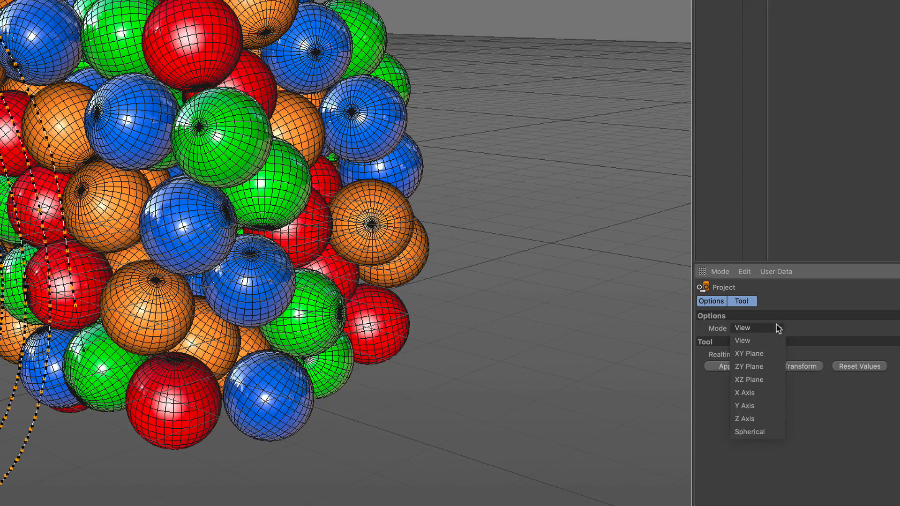
pyautogui.click(764, 357)
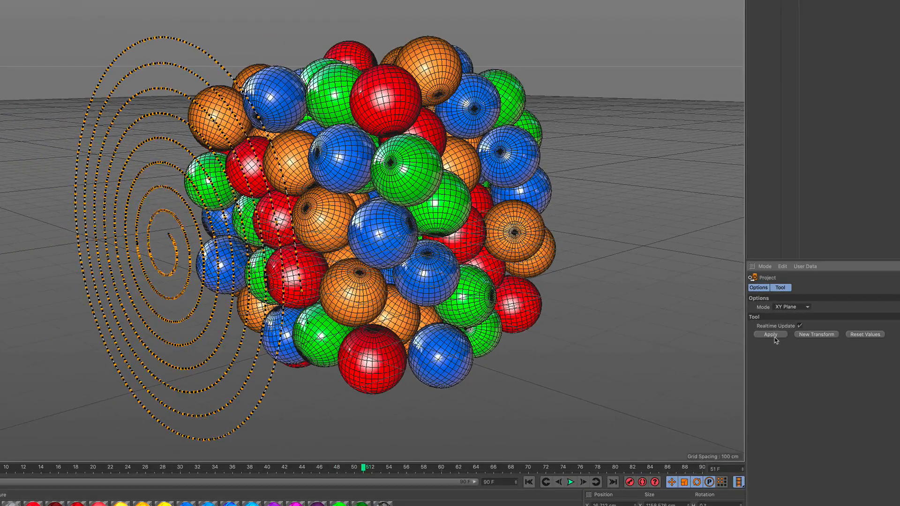
pyautogui.click(735, 369)
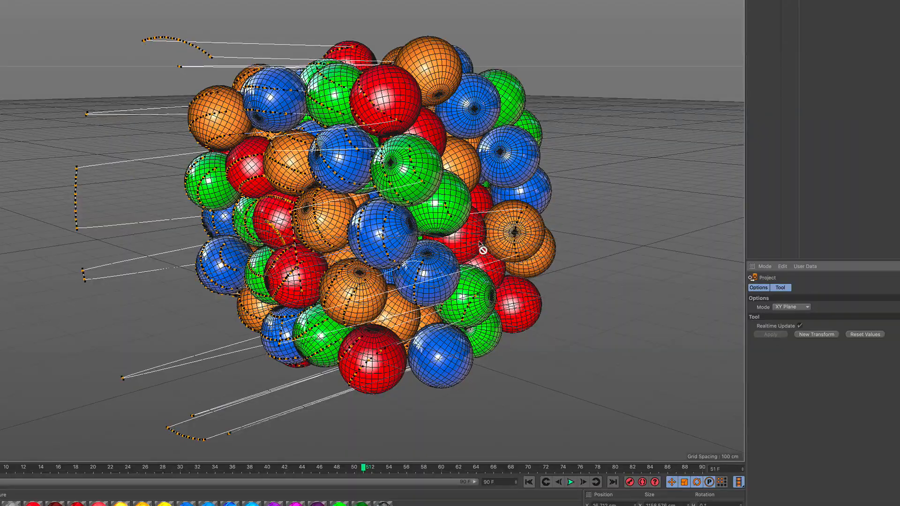
# - Delete the stray spline points that were not projected onto the spheres, selecting them with Rectangle Selection
pyautogui.scroll(5, 302, 190)
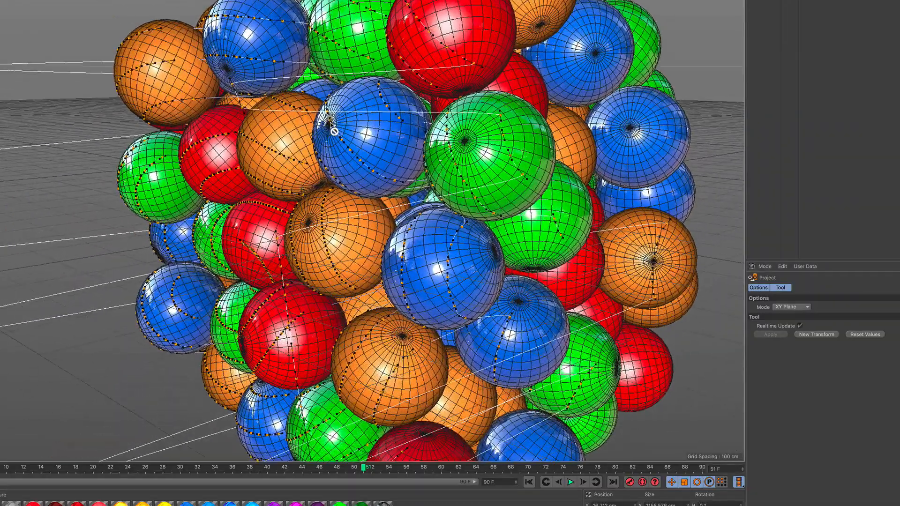
pyautogui.keyDown('alt'); pyautogui.moveTo(332, 136); pyautogui.dragTo(257, 206); pyautogui.keyUp('alt')
pyautogui.scroll(-10, 342, 187)
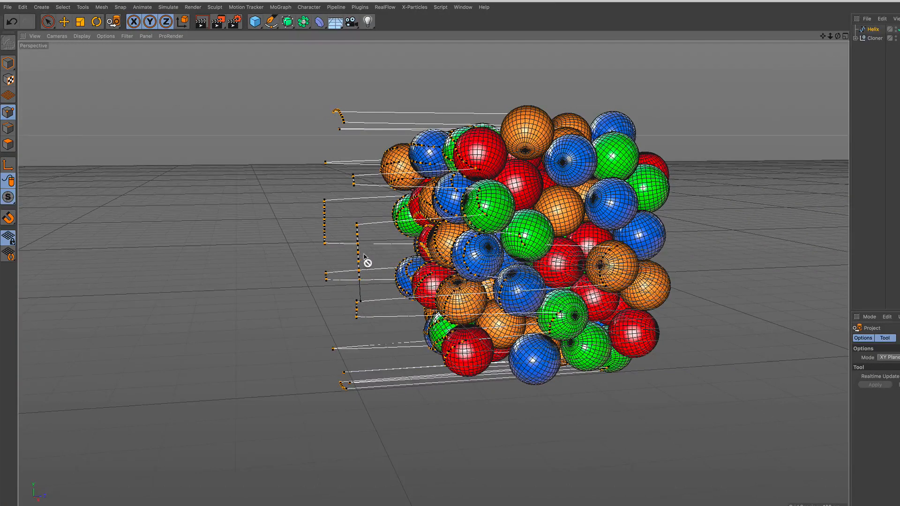
pyautogui.click(48, 22)
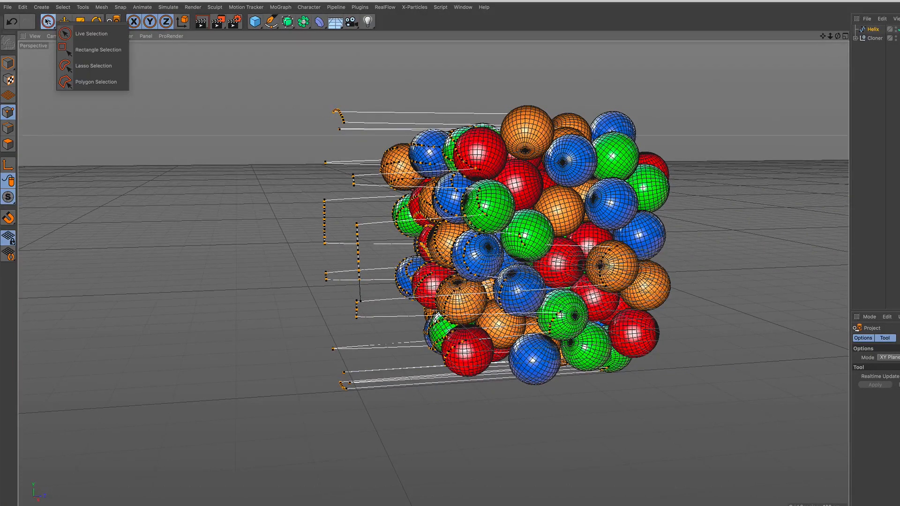
pyautogui.click(96, 50)
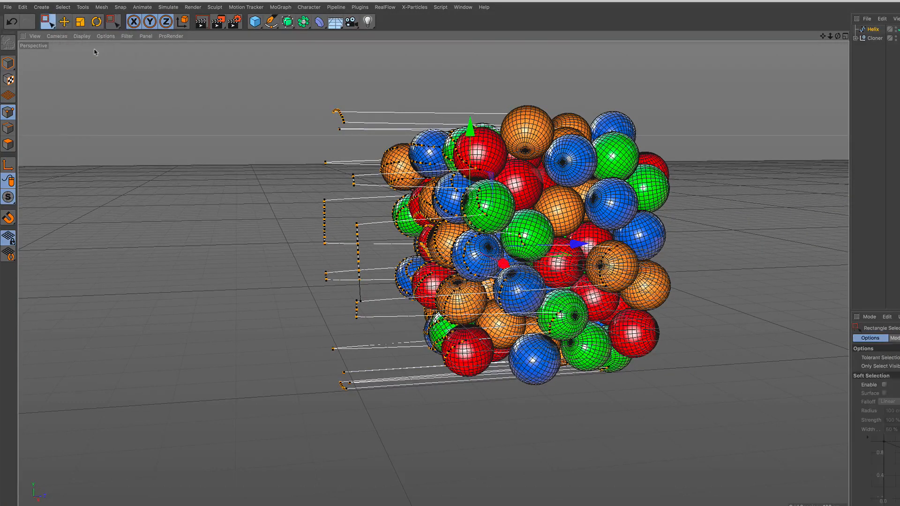
pyautogui.moveTo(294, 89); pyautogui.dragTo(365, 222)
pyautogui.click(361, 218)
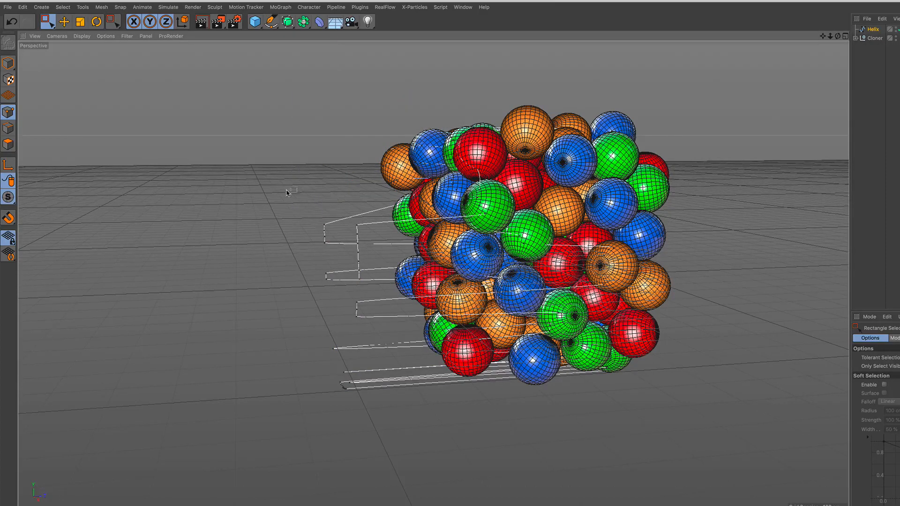
pyautogui.moveTo(289, 191); pyautogui.dragTo(371, 405)
pyautogui.press('Delete')
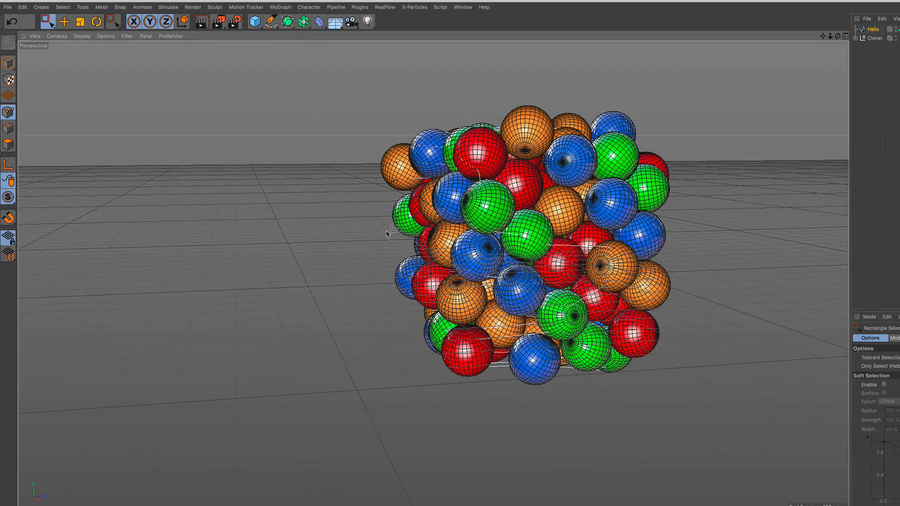
# - Add a Circle spline and set its radius to 3 cm
pyautogui.keyDown('alt'); pyautogui.moveTo(387, 233); pyautogui.dragTo(609, 250); pyautogui.keyUp('alt')
pyautogui.keyDown('alt'); pyautogui.moveTo(373, 259); pyautogui.dragTo(432, 257, button='middle'); pyautogui.keyUp('alt')
pyautogui.keyDown('alt'); pyautogui.moveTo(404, 261); pyautogui.dragTo(410, 236, button='right'); pyautogui.keyUp('alt')
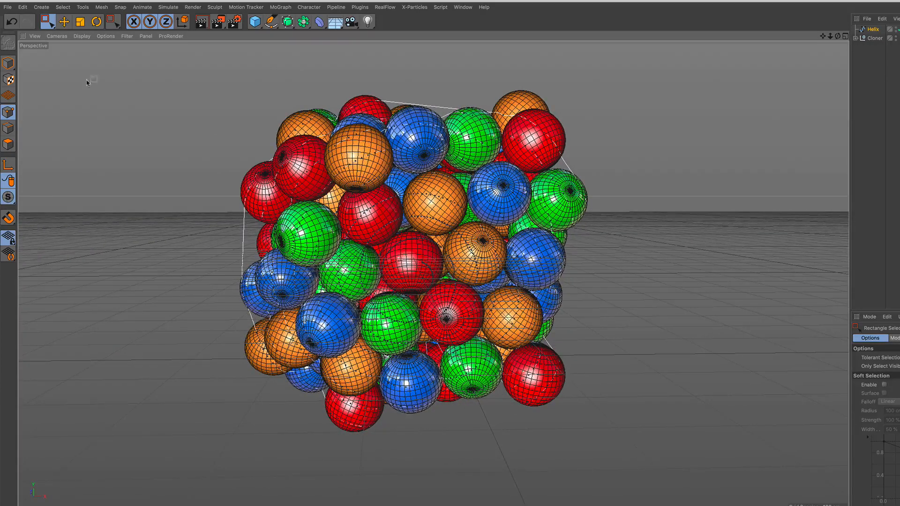
pyautogui.moveTo(47, 21); pyautogui.dragTo(69, 34)
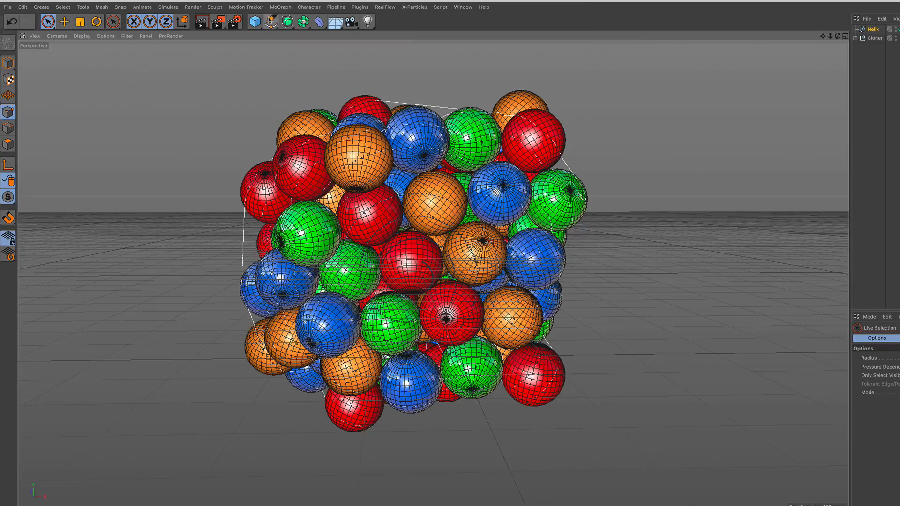
pyautogui.moveTo(271, 21); pyautogui.dragTo(361, 51)
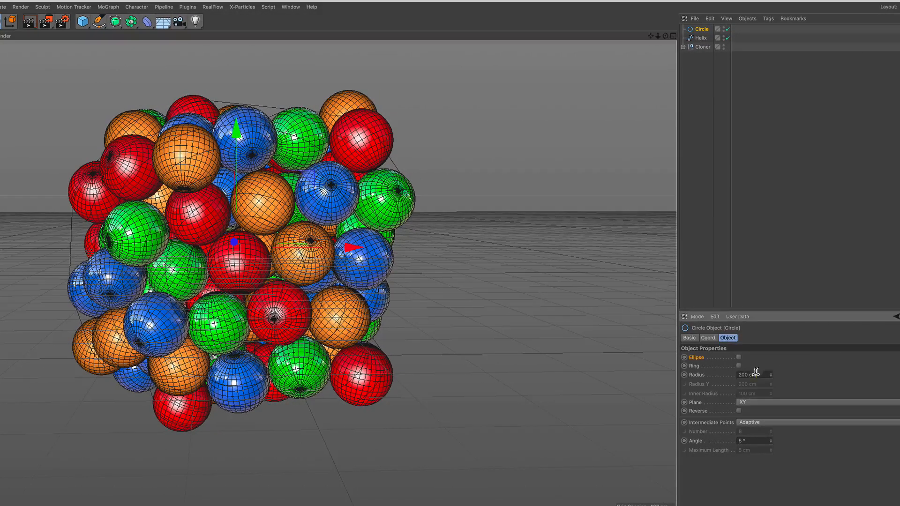
pyautogui.click(755, 373)
pyautogui.write('3')
pyautogui.press('Return')
# - Add a Sweep object and nest the circle and the helix inside it, with the circle above the helix
pyautogui.moveTo(114, 21); pyautogui.dragTo(162, 66)
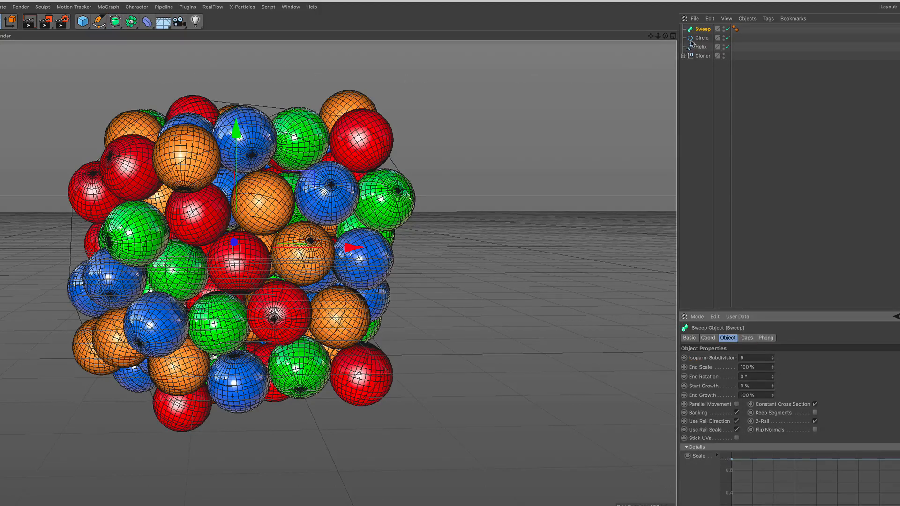
pyautogui.moveTo(701, 38); pyautogui.dragTo(702, 36)
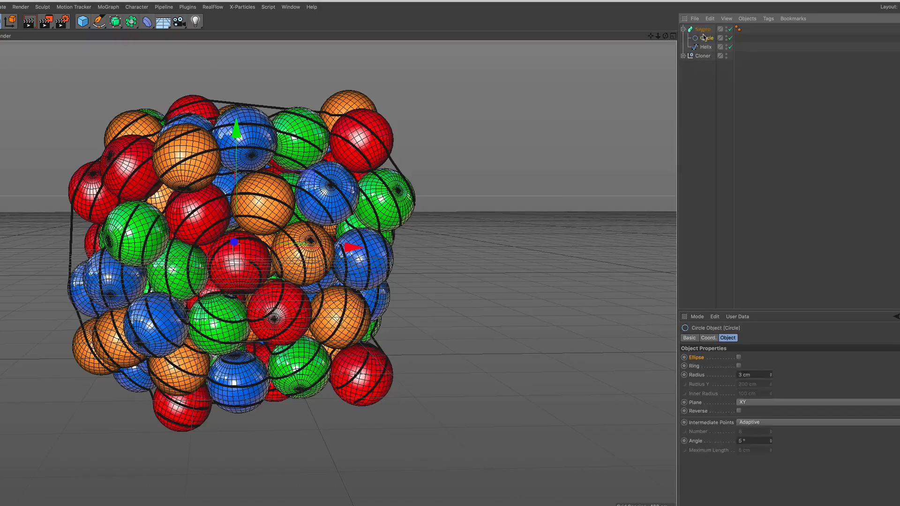
pyautogui.keyDown('alt'); pyautogui.moveTo(336, 216); pyautogui.dragTo(280, 207); pyautogui.keyUp('alt')
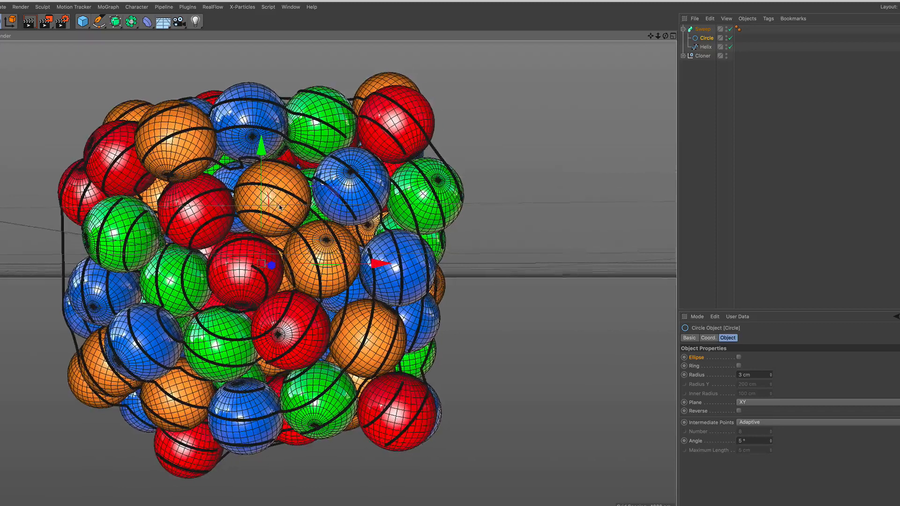
pyautogui.scroll(-2, 279, 207)
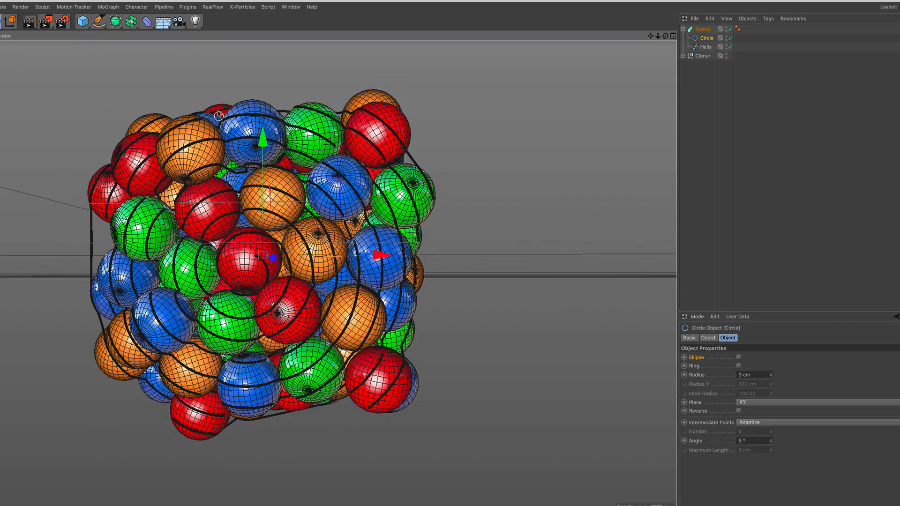
# - Add a Camera, look through it and set its X, Y and Z position to 0 cm
pyautogui.moveTo(179, 21); pyautogui.dragTo(242, 38)
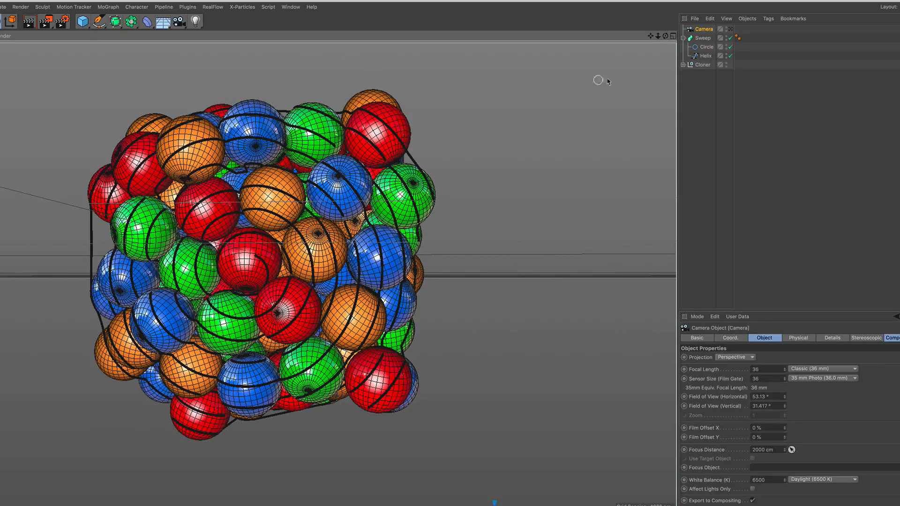
pyautogui.click(732, 29)
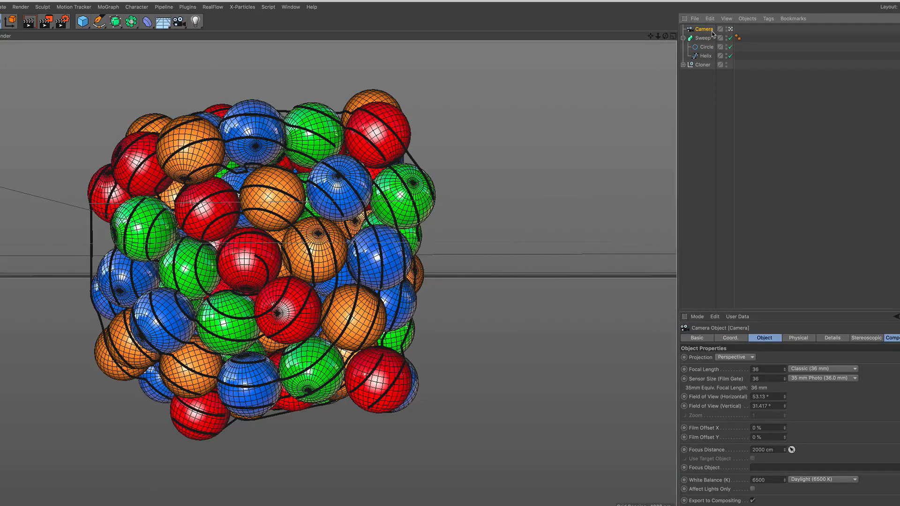
pyautogui.click(733, 337)
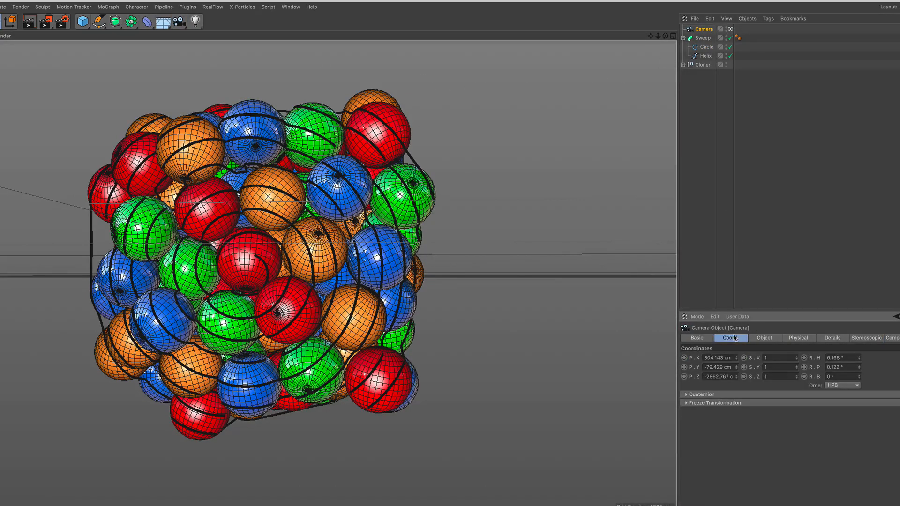
pyautogui.moveTo(731, 357); pyautogui.dragTo(676, 357)
pyautogui.write('0')
pyautogui.press('Tab')
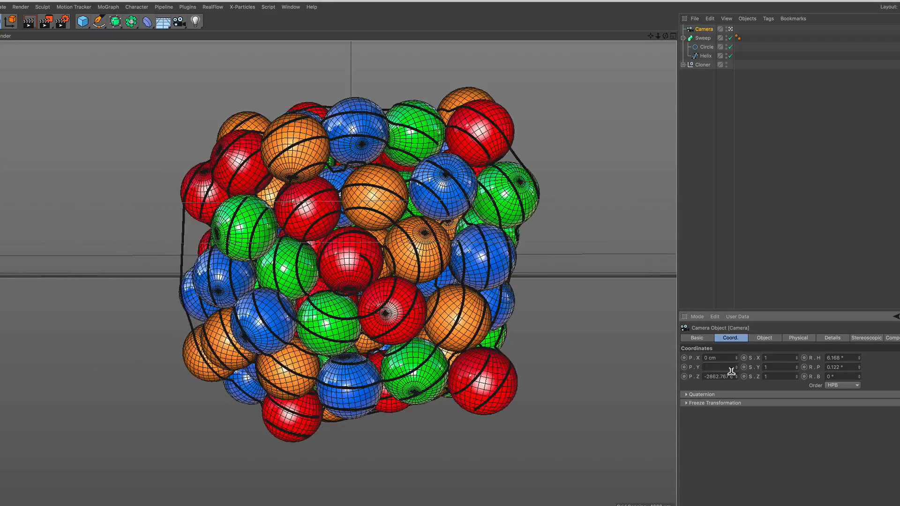
pyautogui.write('0')
pyautogui.press('Tab')
pyautogui.press('BackSpace')
pyautogui.write('0')
pyautogui.press('Tab')
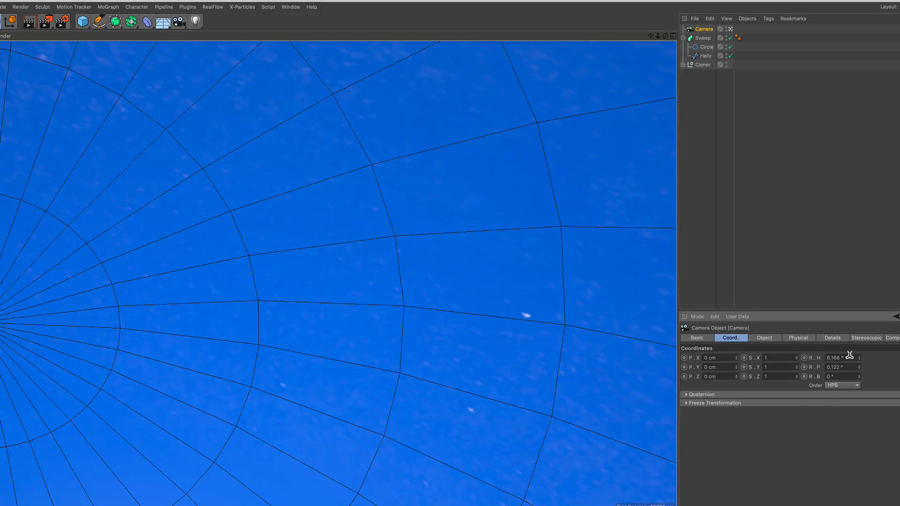
# - Set the camera's heading and pitch rotation to 0°
pyautogui.moveTo(848, 357); pyautogui.dragTo(827, 357)
pyautogui.write('0')
pyautogui.press('Tab')
pyautogui.write('0')
pyautogui.press('Return')
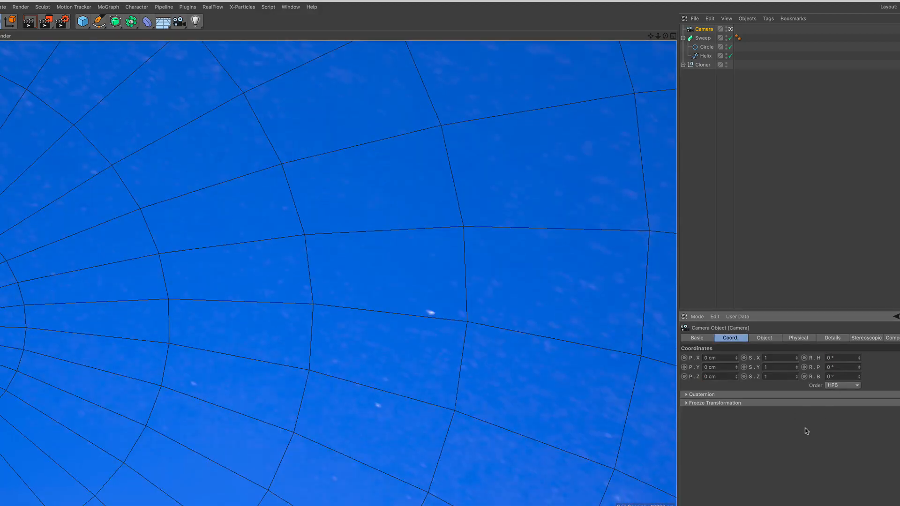
# - Pull the camera straight back to a Z position of about -2694 cm so the whole sphere cluster is framed
pyautogui.moveTo(657, 35); pyautogui.dragTo(640, 42)
pyautogui.scroll(-10, 261, 277)
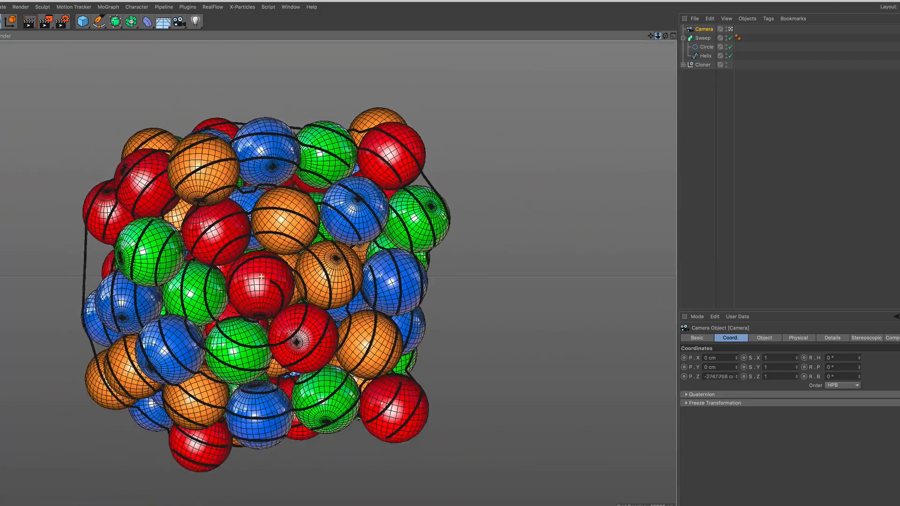
pyautogui.scroll(2, 261, 277)
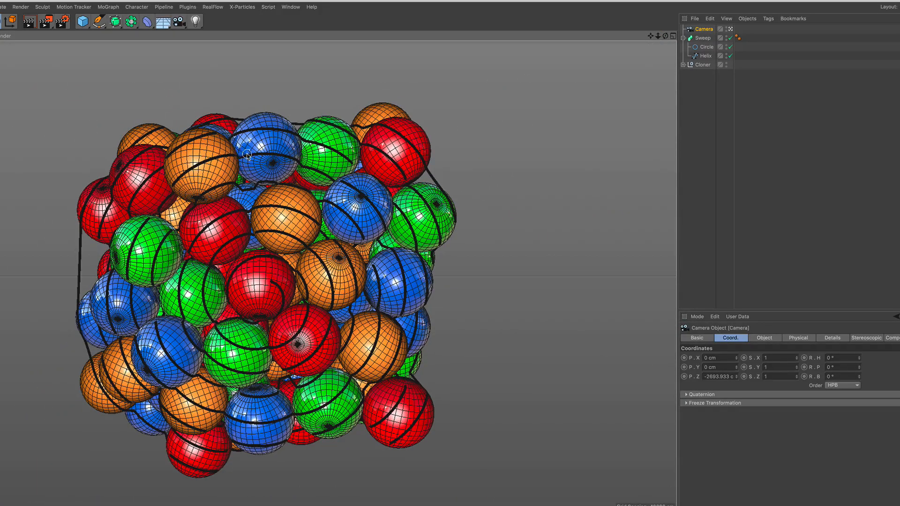
# - Add the Ambient Occlusion effect in the render settings and render a preview of the camera view
pyautogui.click(62, 21)
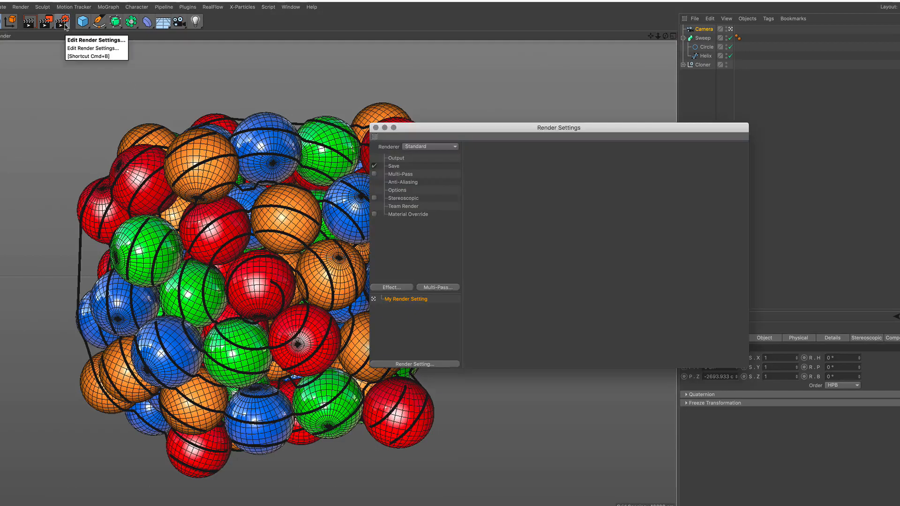
pyautogui.click(390, 288)
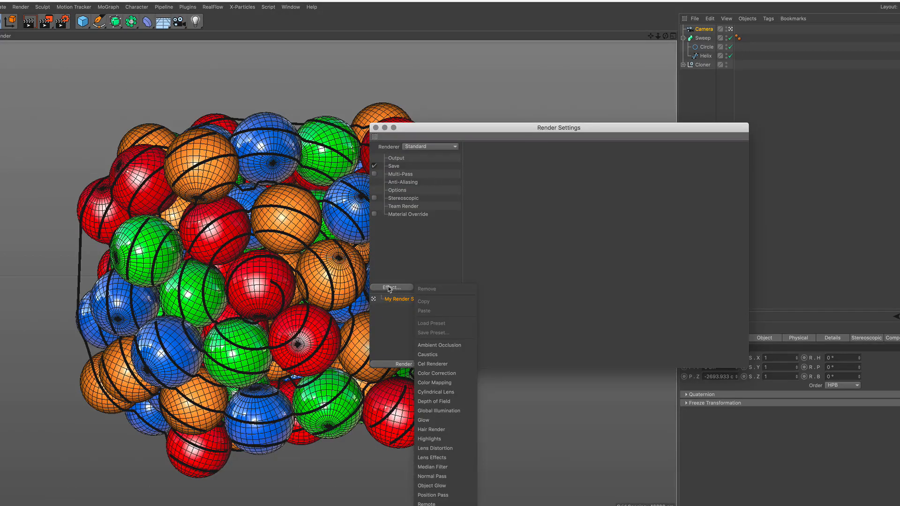
pyautogui.click(466, 346)
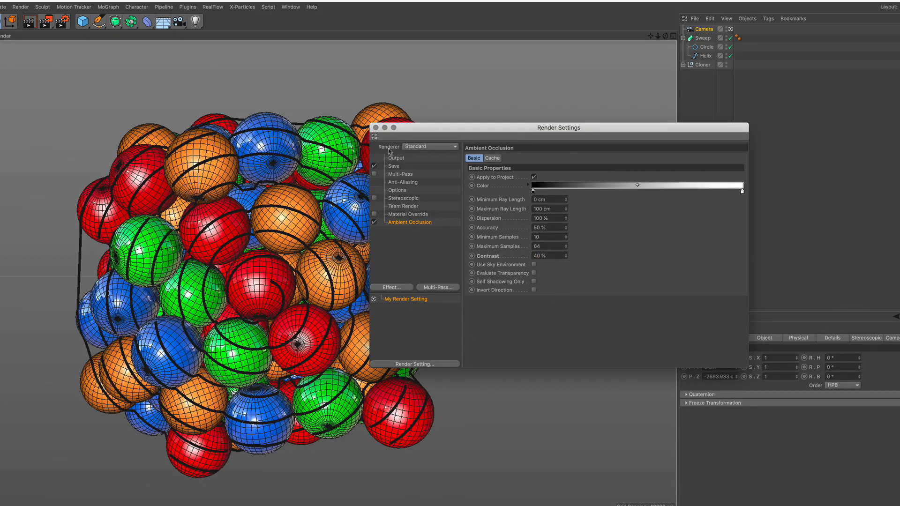
pyautogui.click(375, 127)
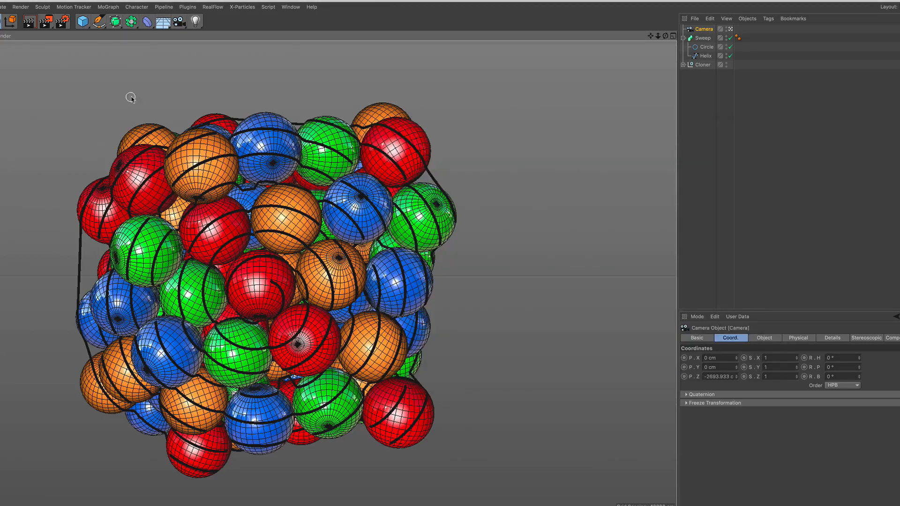
pyautogui.click(31, 23)
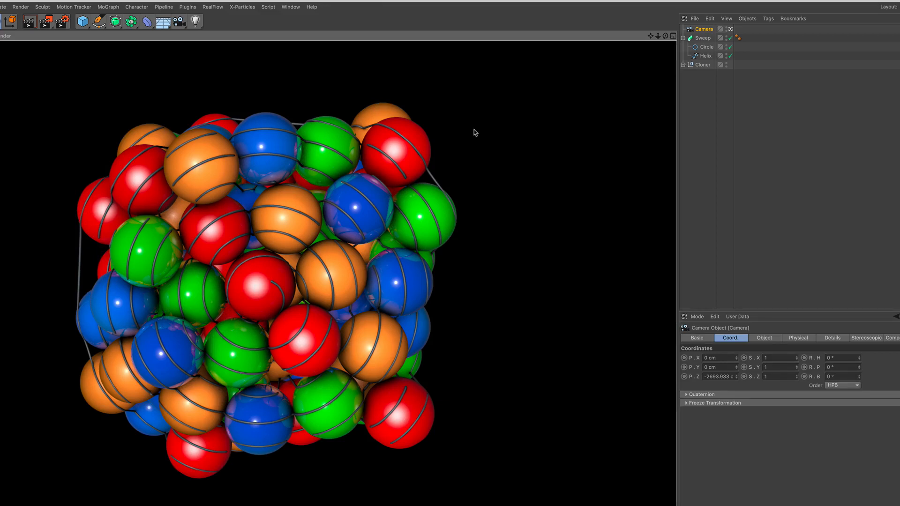
# - Add a Floor lowered to about -624 cm in Y beneath the spheres, and add a Sky object
pyautogui.click(163, 22)
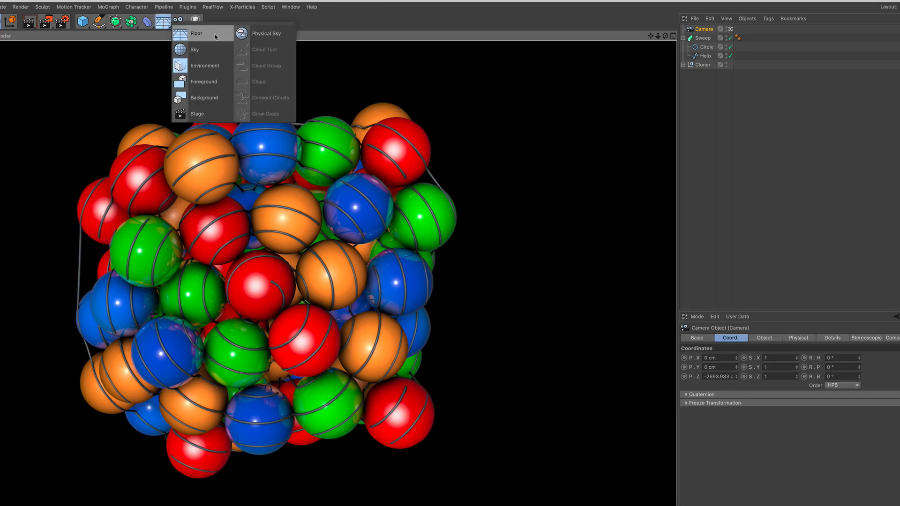
pyautogui.click(218, 35)
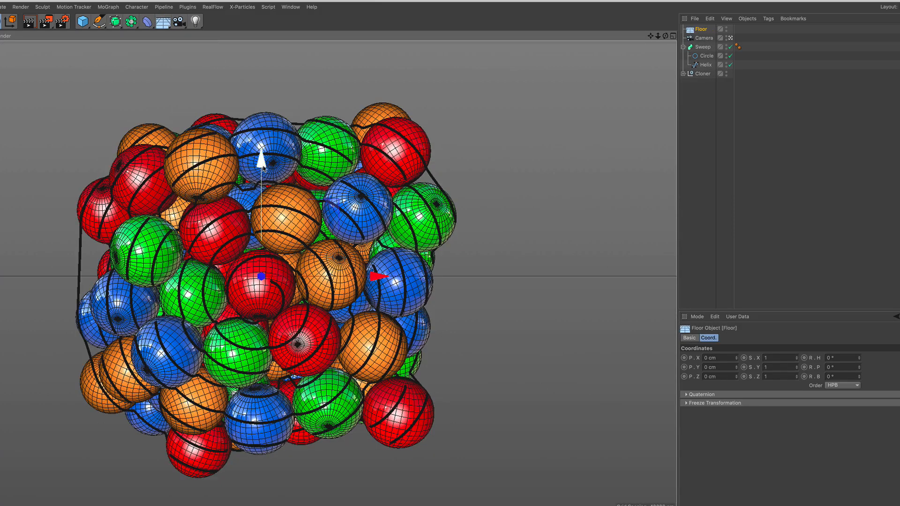
pyautogui.moveTo(261, 280); pyautogui.dragTo(271, 332)
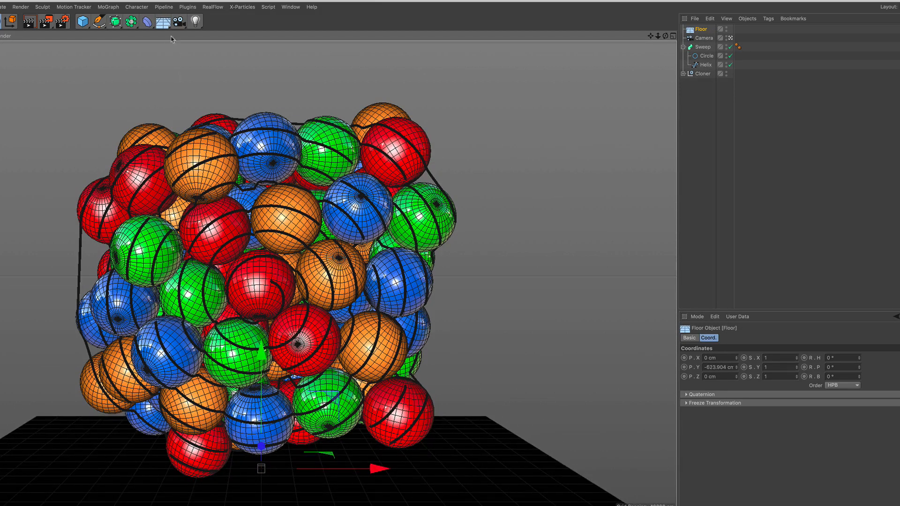
pyautogui.click(167, 22)
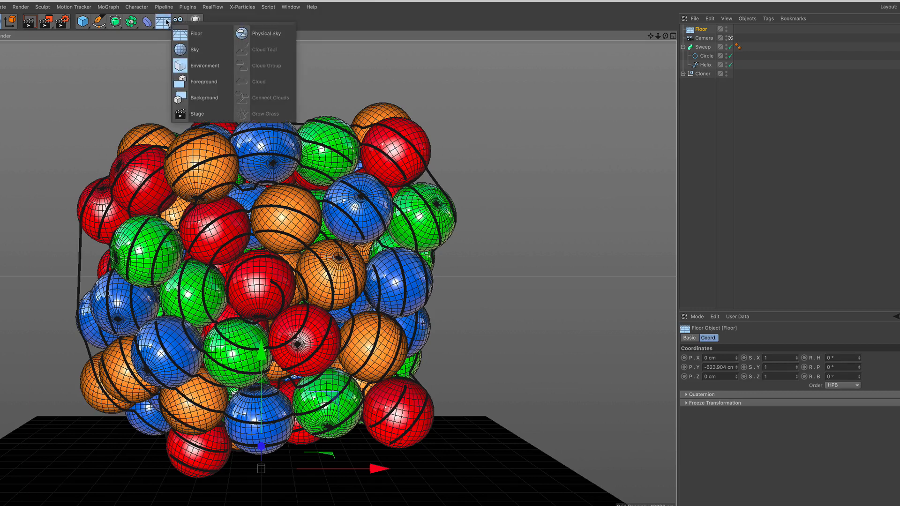
pyautogui.click(209, 50)
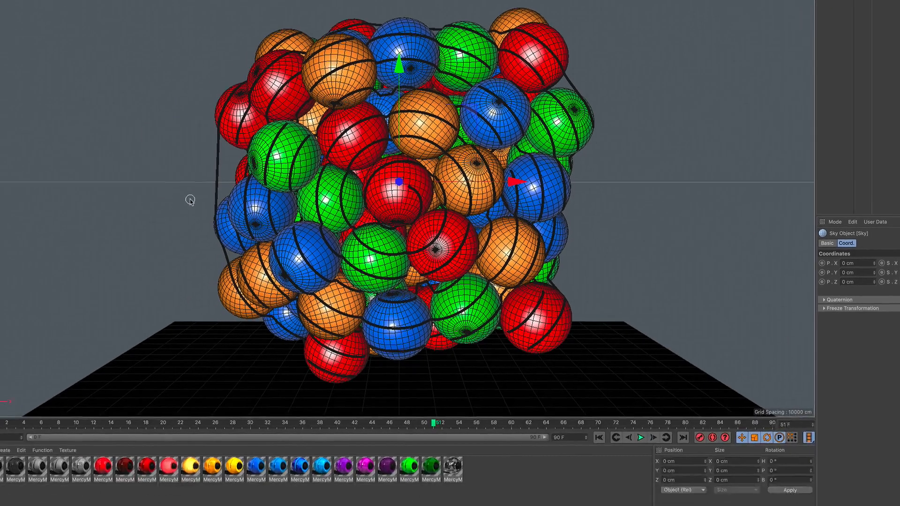
# - Create a new standard material and load a Gradient shader as its Color texture
pyautogui.click(2, 451)
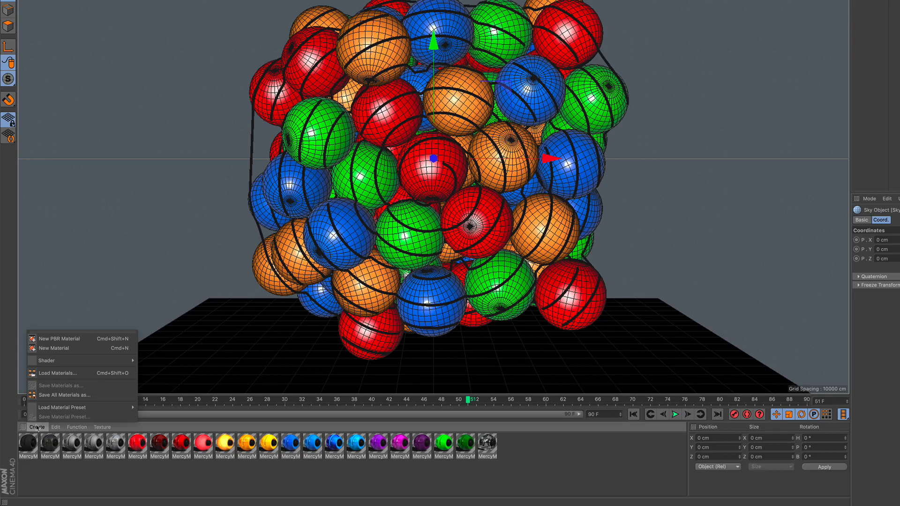
pyautogui.click(54, 349)
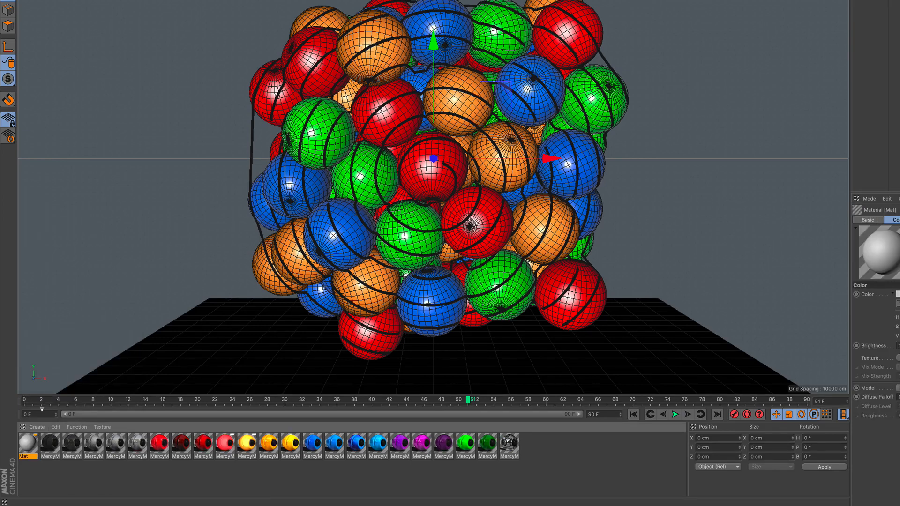
pyautogui.doubleClick(28, 442)
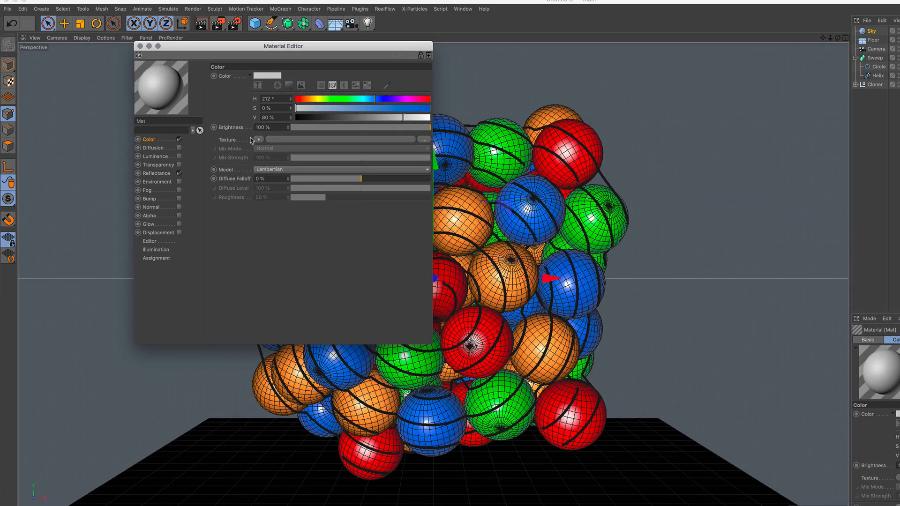
pyautogui.click(258, 139)
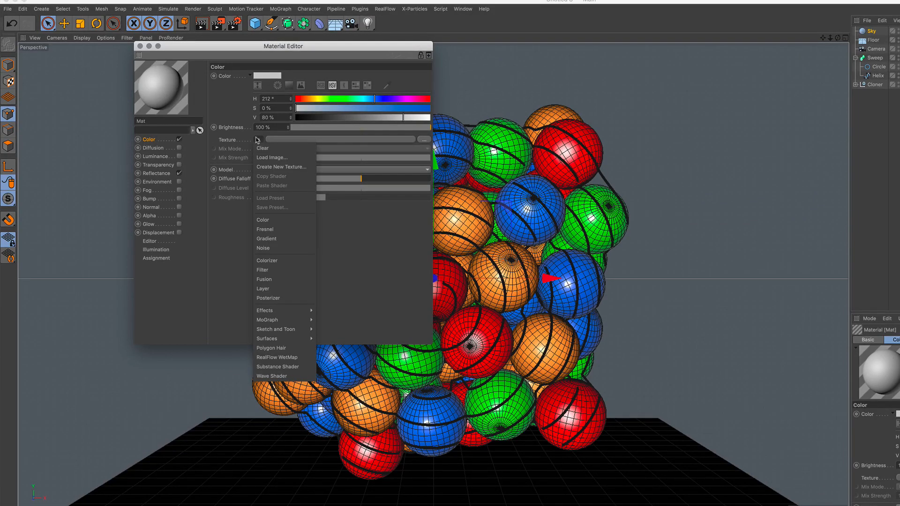
pyautogui.click(278, 238)
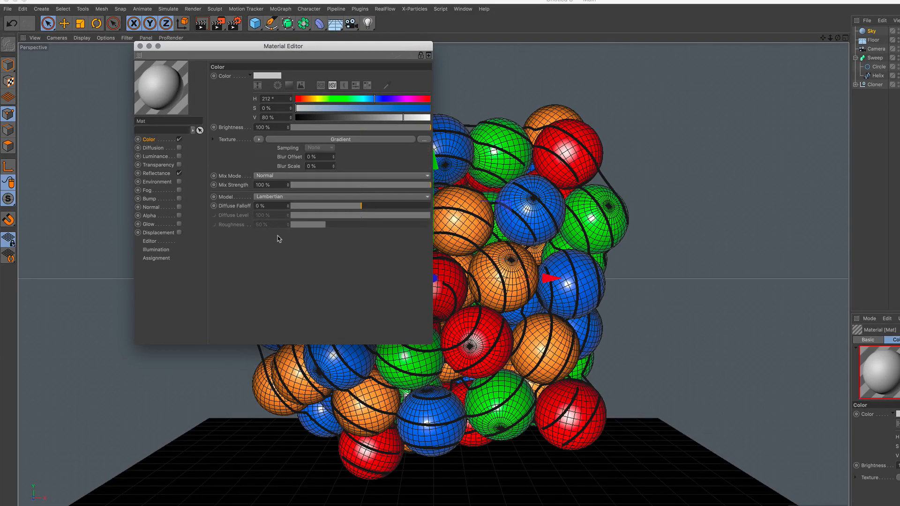
# - Recolour the gradient's knots, turning the black one light grey with a 67% value and the white one dark grey
pyautogui.click(325, 140)
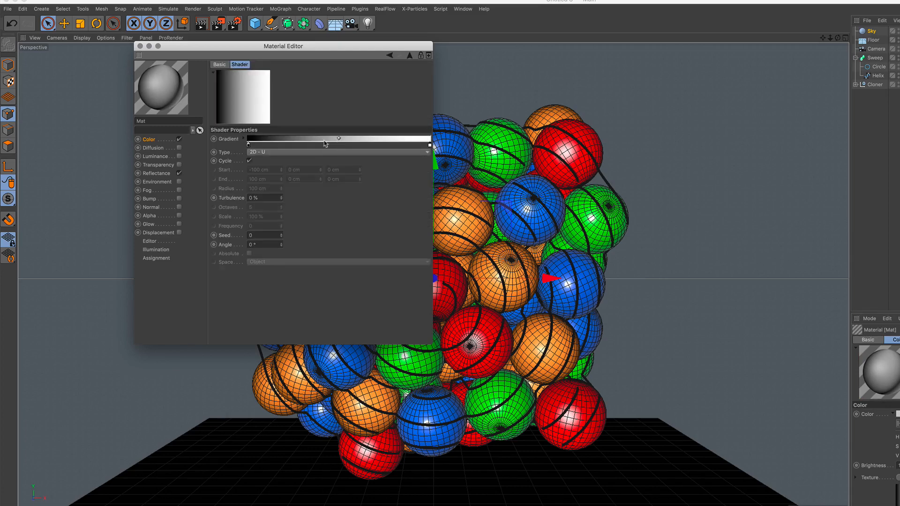
pyautogui.doubleClick(249, 145)
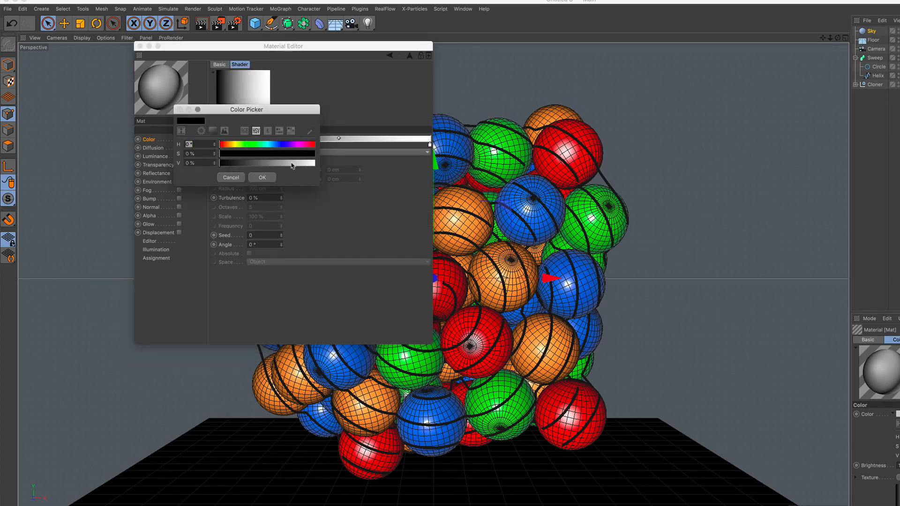
pyautogui.click(292, 164)
pyautogui.click(262, 178)
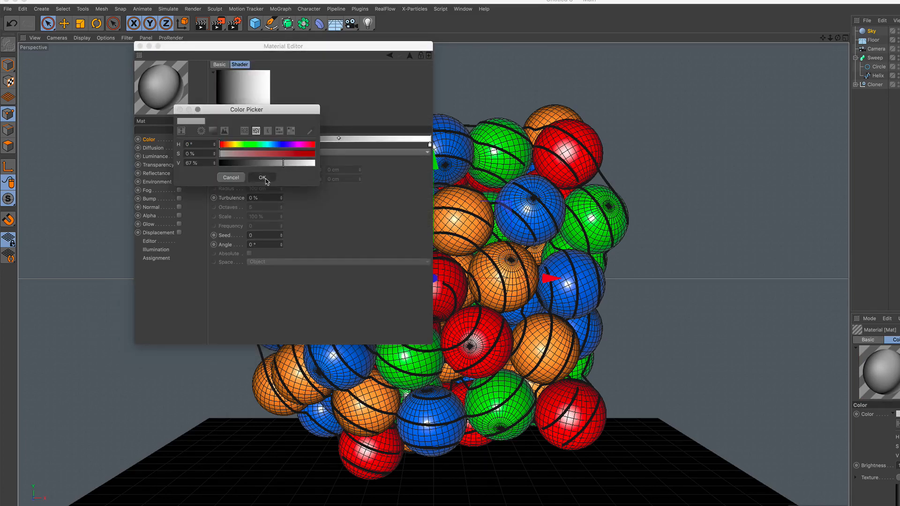
pyautogui.doubleClick(429, 146)
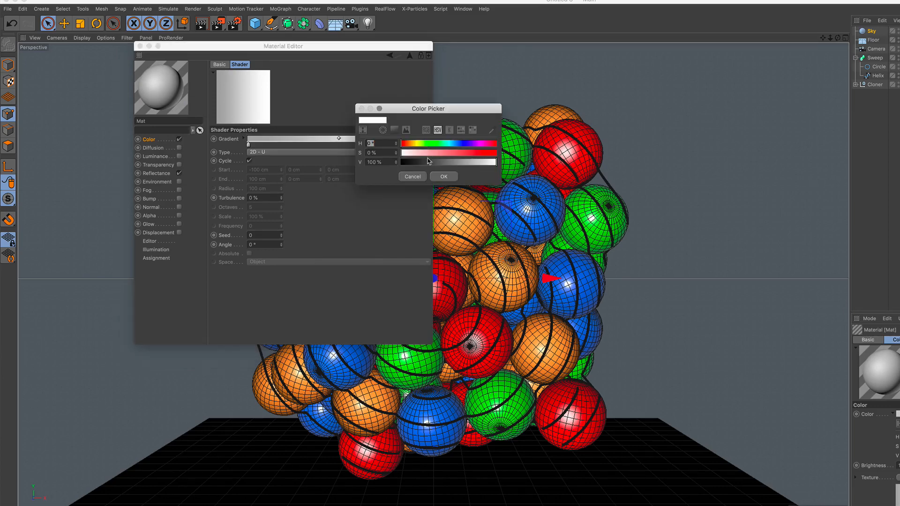
pyautogui.click(429, 161)
pyautogui.click(442, 178)
# - Set the gradient type to 2D - Circular and apply the material to the Sky and the Floor
pyautogui.click(290, 153)
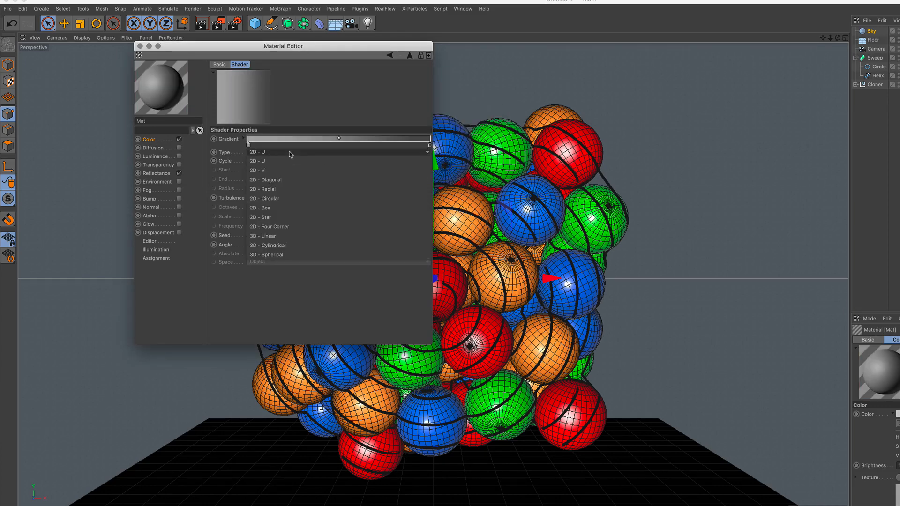
pyautogui.click(289, 198)
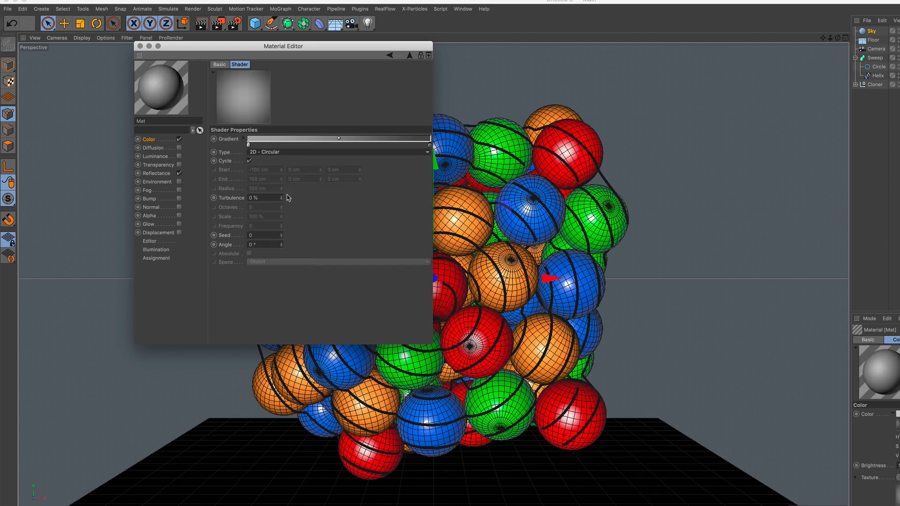
pyautogui.click(140, 47)
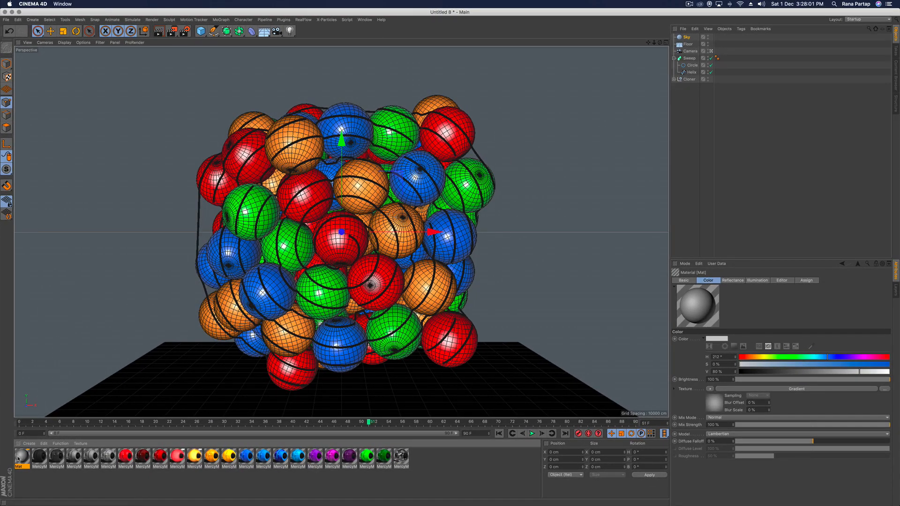
pyautogui.moveTo(539, 162); pyautogui.dragTo(665, 40)
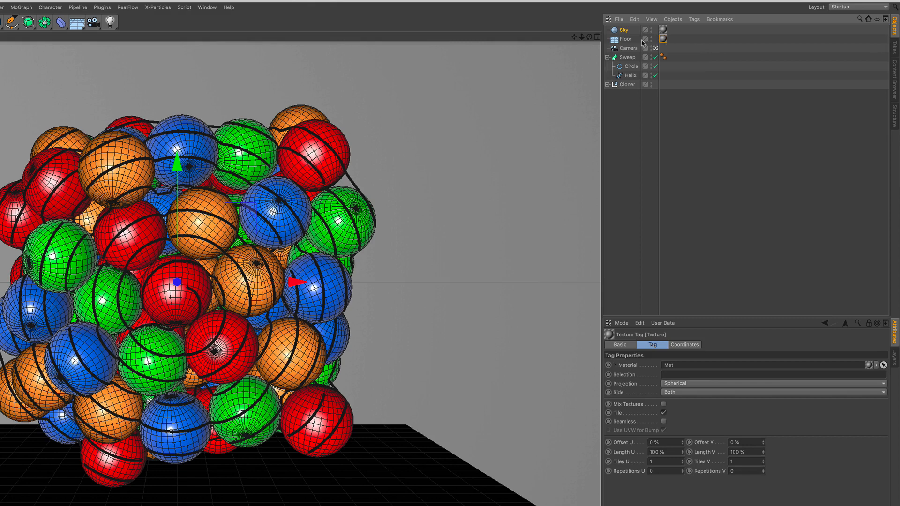
# - Add a Compositing tag to the Floor and enable its Compositing Background option
pyautogui.click(626, 39)
pyautogui.click(693, 19)
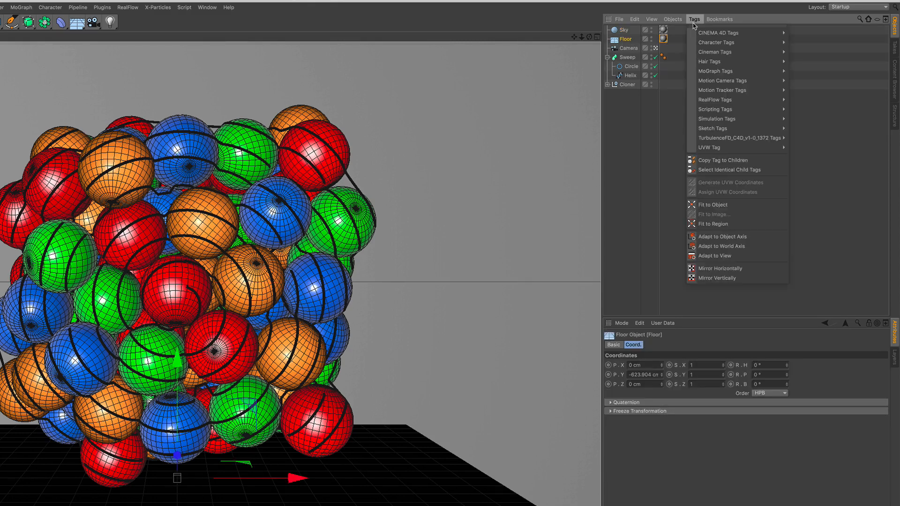
pyautogui.moveTo(731, 33)
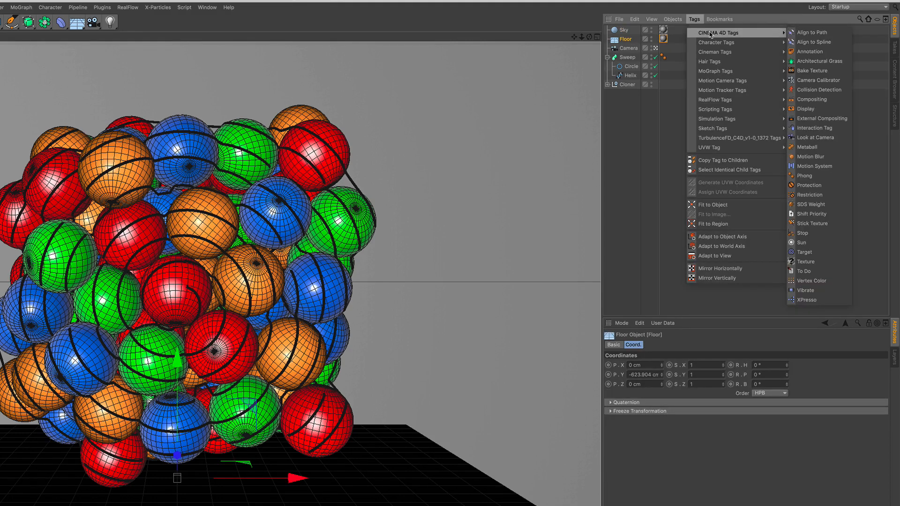
pyautogui.click(832, 99)
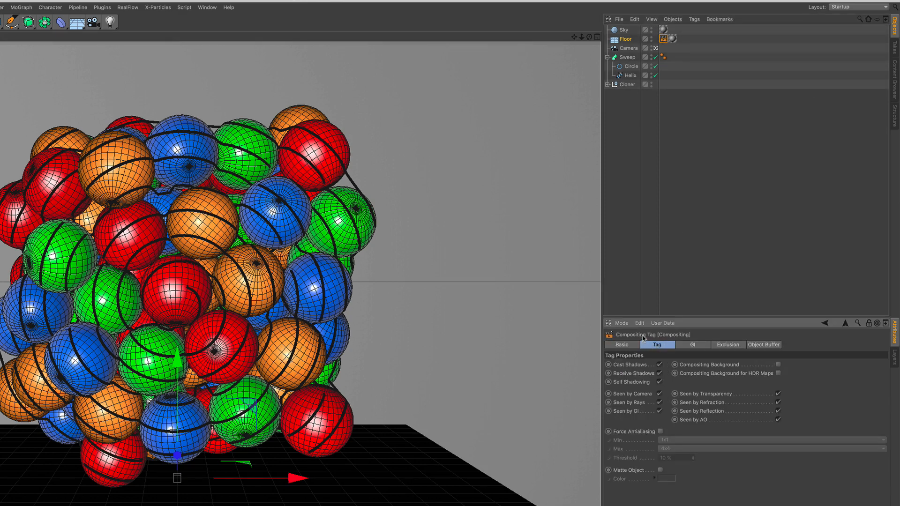
pyautogui.click(778, 365)
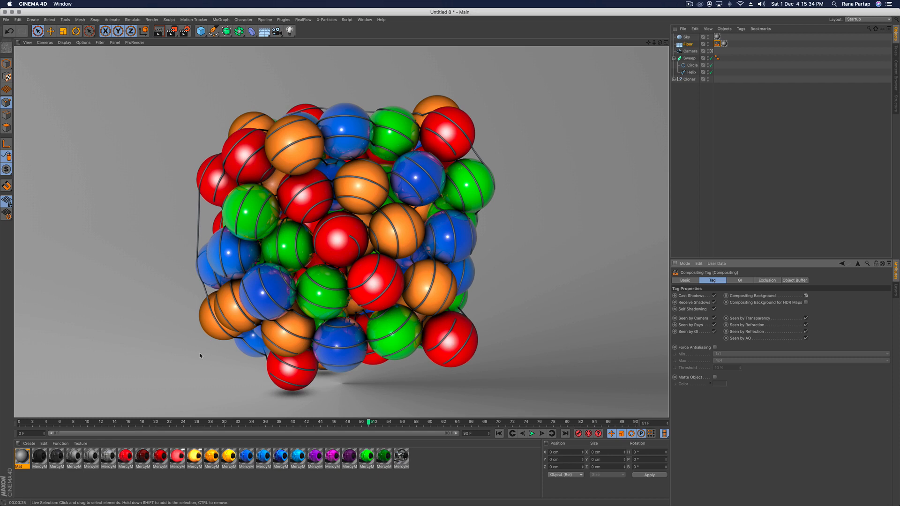
# - Create a second new material, open it for editing and load a Gradient shader into its Color texture
pyautogui.click(29, 443)
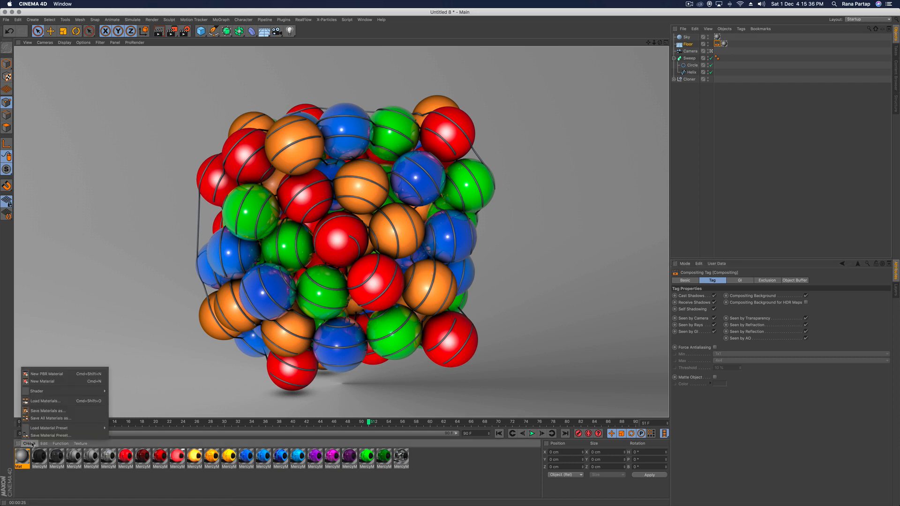
pyautogui.click(47, 381)
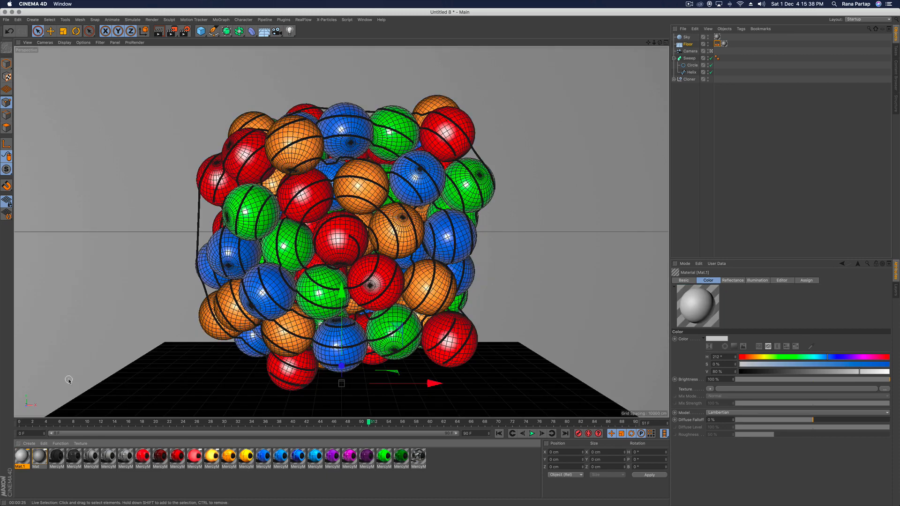
pyautogui.doubleClick(20, 456)
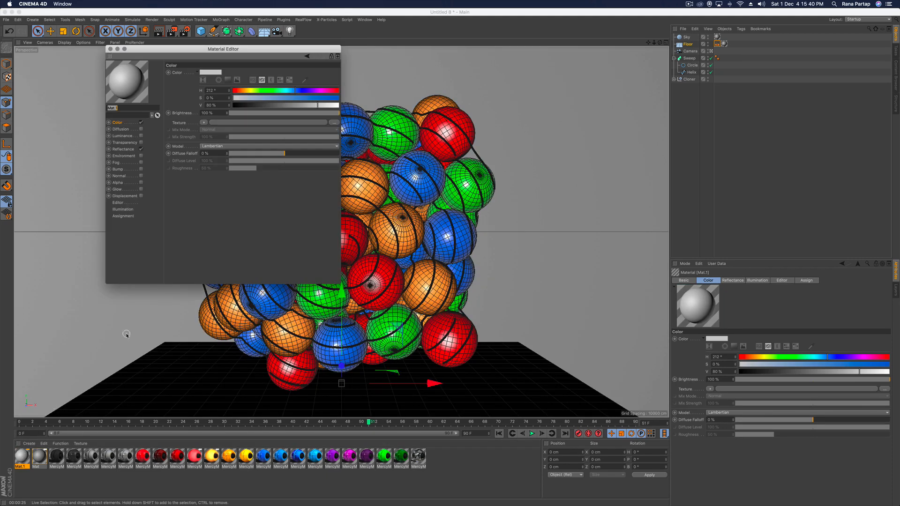
pyautogui.click(119, 129)
pyautogui.click(118, 123)
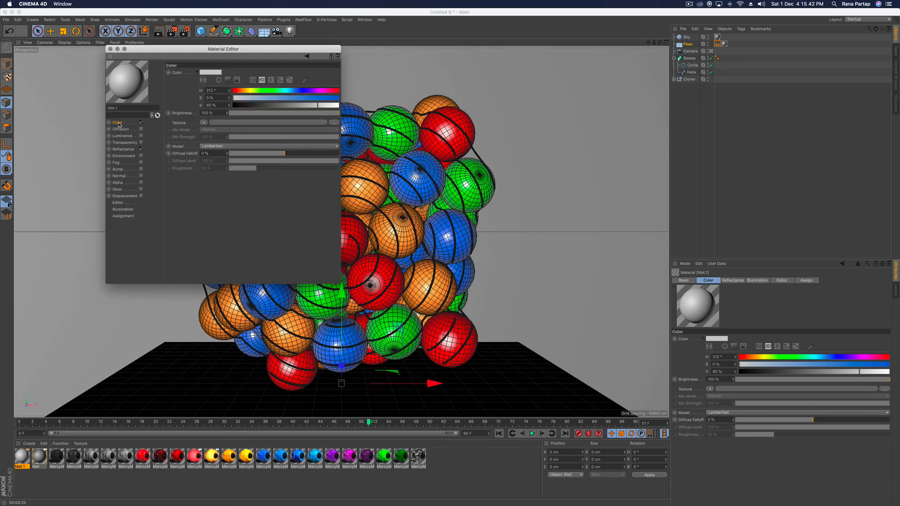
pyautogui.click(207, 123)
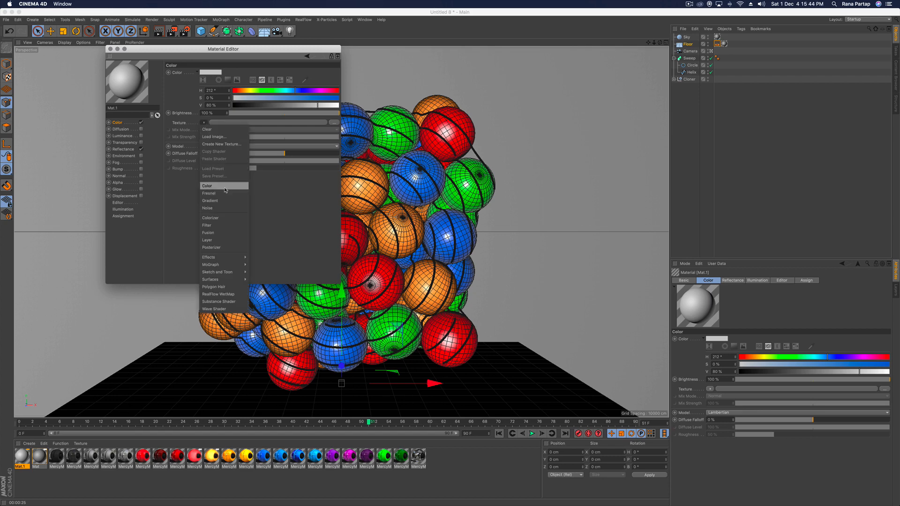
pyautogui.click(212, 204)
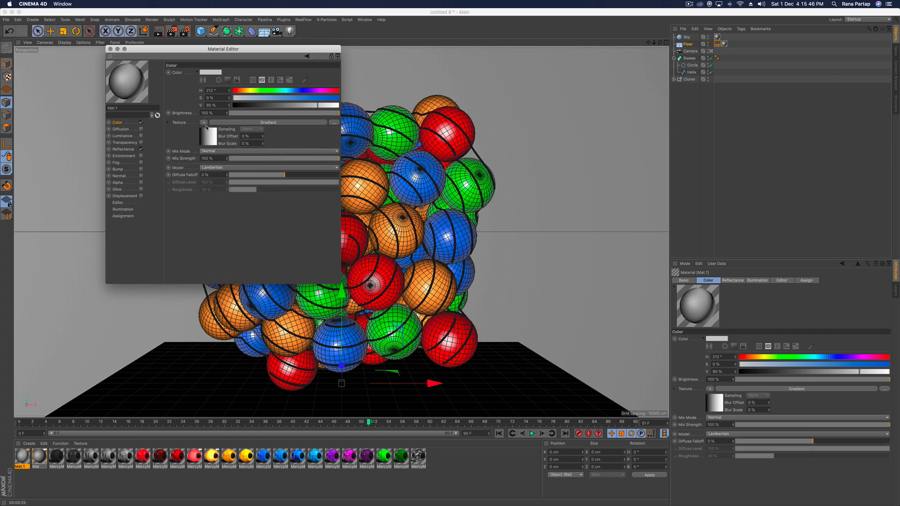
# - Load the Scheme 7 gradient preset into the new material's Gradient shader
pyautogui.click(221, 123)
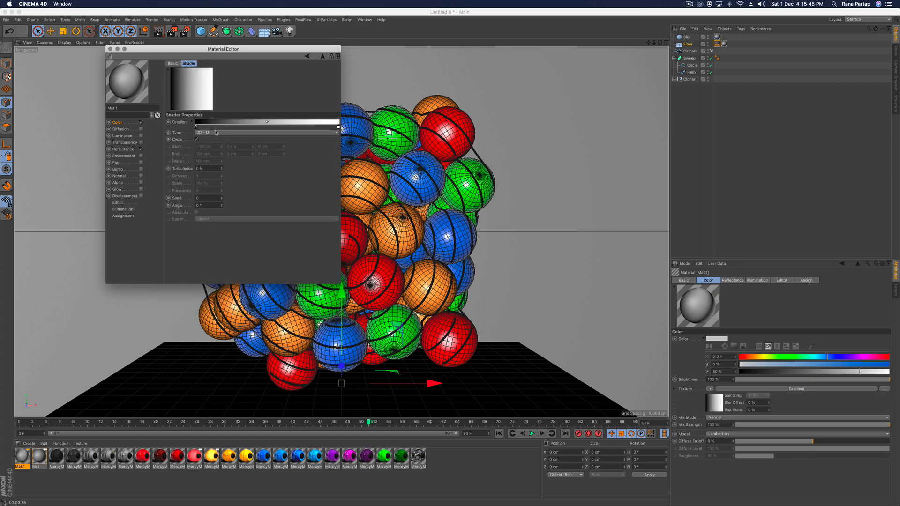
pyautogui.click(192, 123)
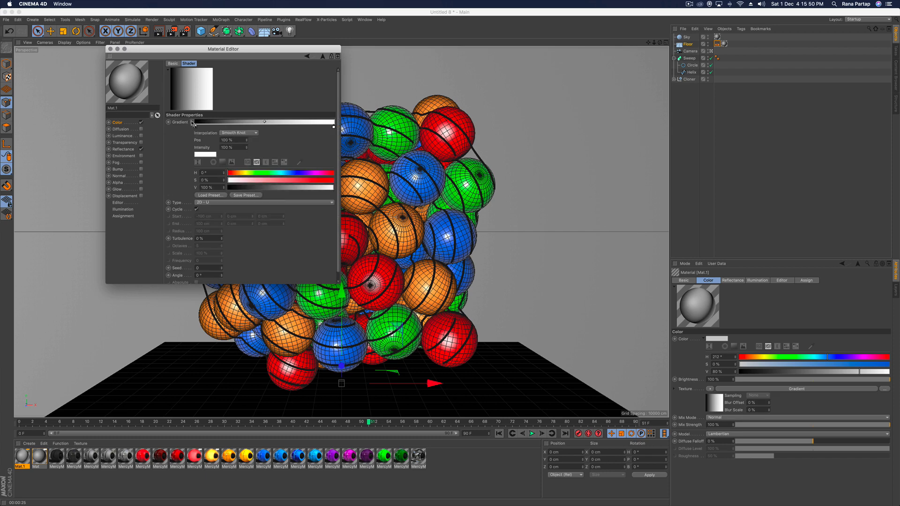
pyautogui.click(219, 194)
pyautogui.scroll(-3, 228, 210)
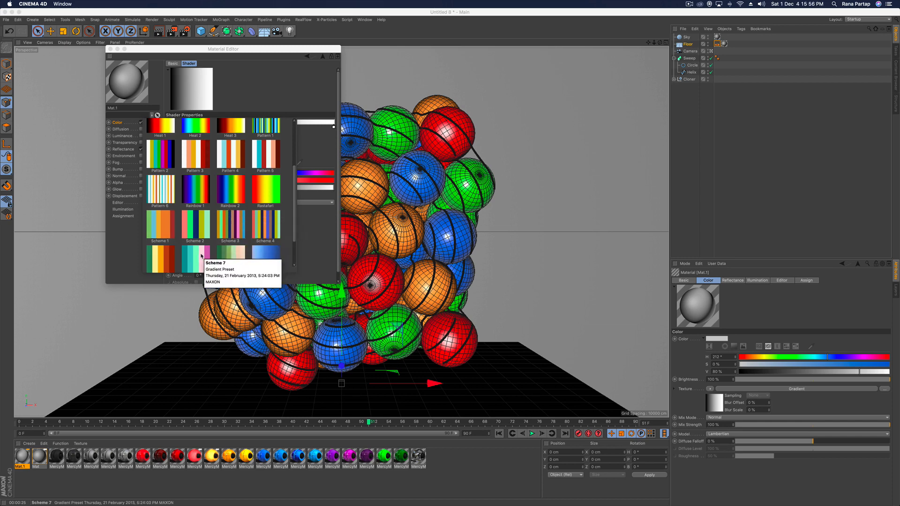
pyautogui.click(199, 255)
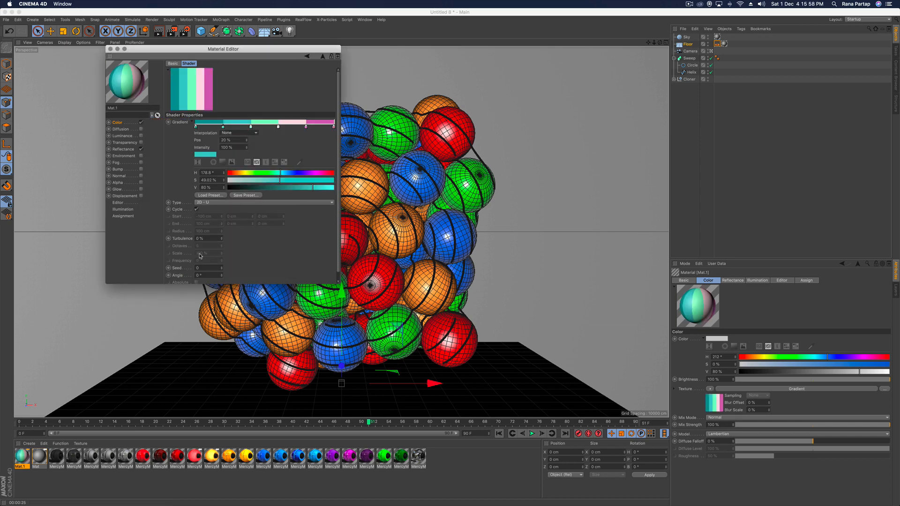
# - Set the gradient type to 2D - Circular and apply the material to the Sweep object
pyautogui.click(220, 203)
pyautogui.click(220, 238)
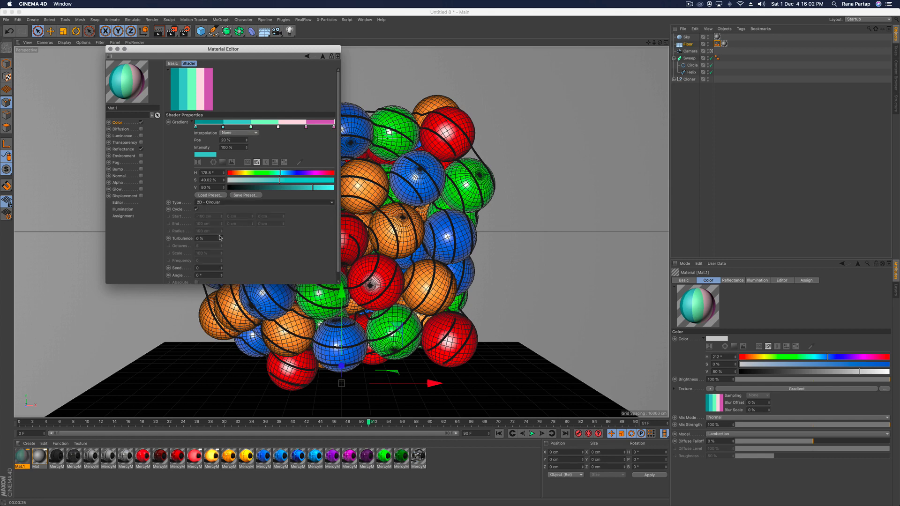
pyautogui.click(111, 48)
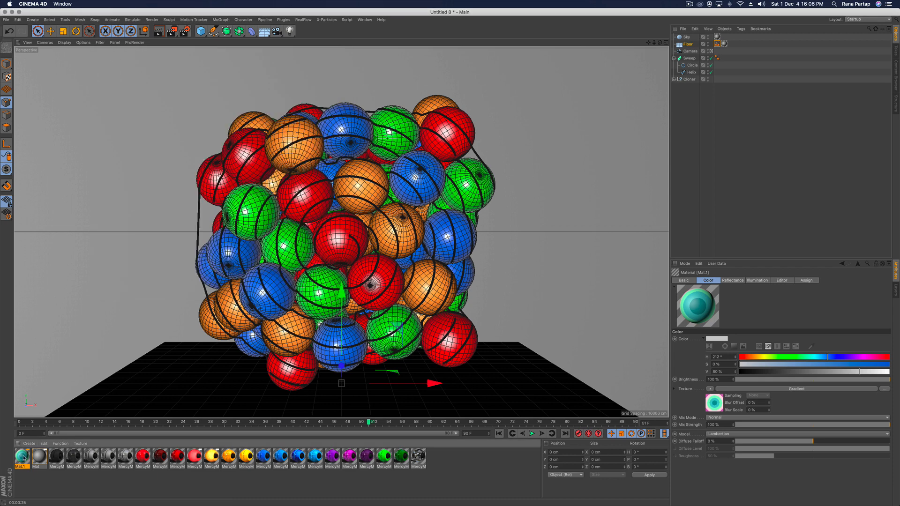
pyautogui.moveTo(483, 252); pyautogui.dragTo(690, 58)
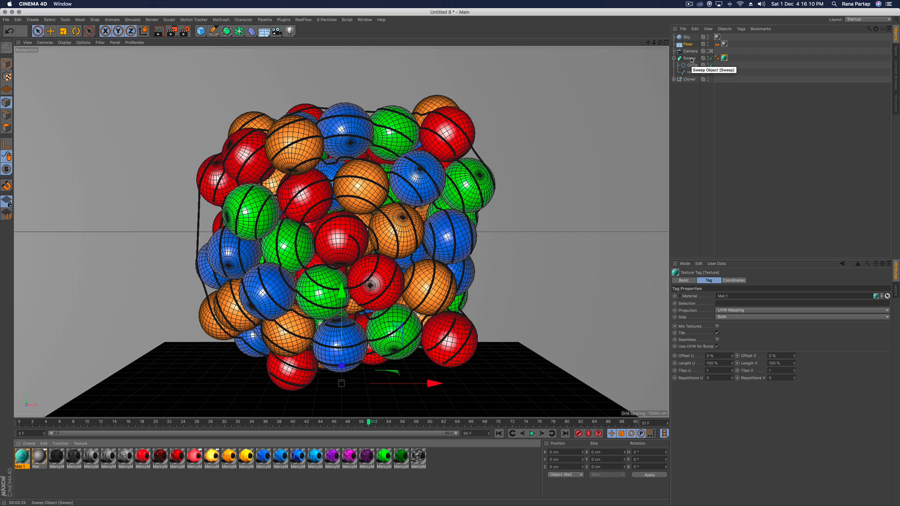
# - Switch the viewport display to Gouraud Shading without lines
pyautogui.click(65, 43)
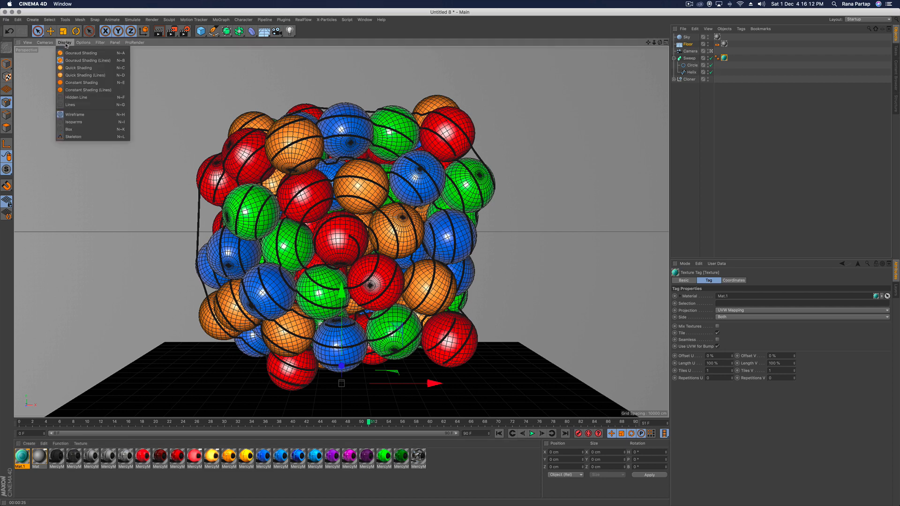
pyautogui.click(72, 54)
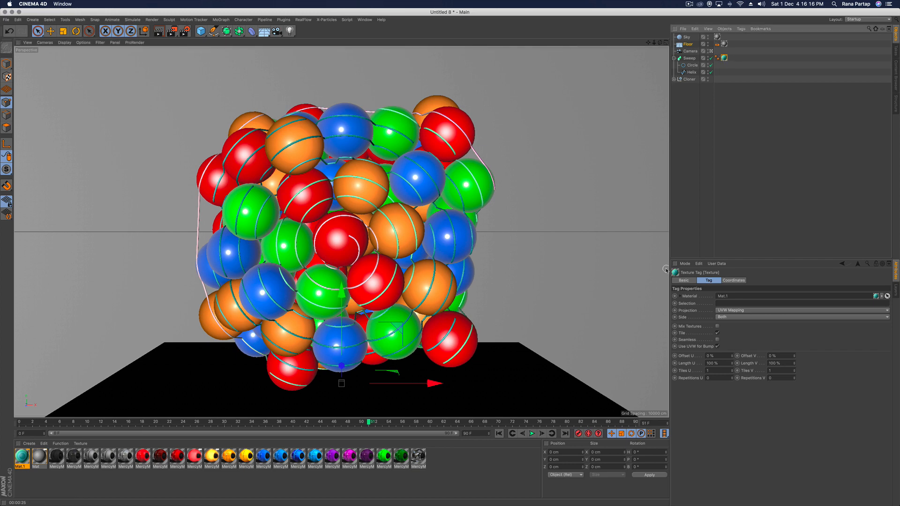
# - Set the Sweep texture tag's Length U to 134% and render the active view
pyautogui.moveTo(731, 363); pyautogui.dragTo(756, 363)
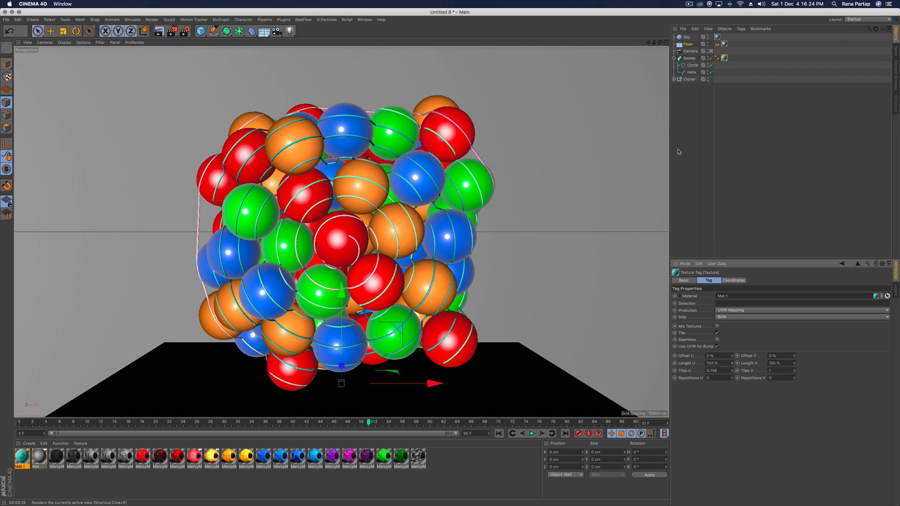
pyautogui.press('super+r')
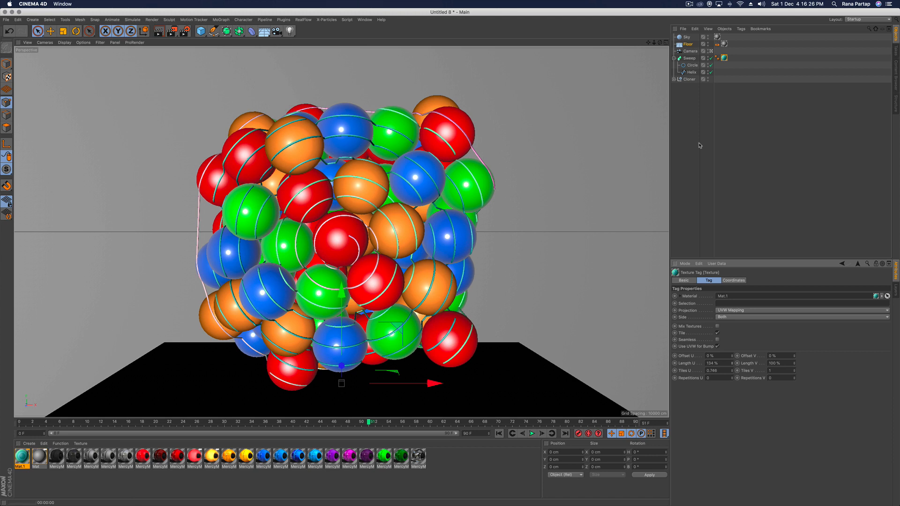